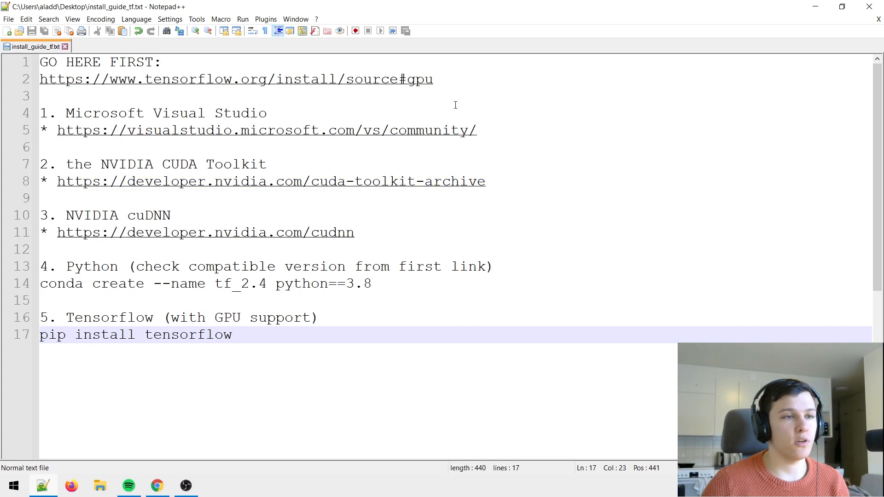
Copy the tensorflow.org/install/source#gpu link from the install guide, open it in a new Chrome tab, and accept the cookie notice
drag(461, 78, 39, 79)
key(ctrl+c)
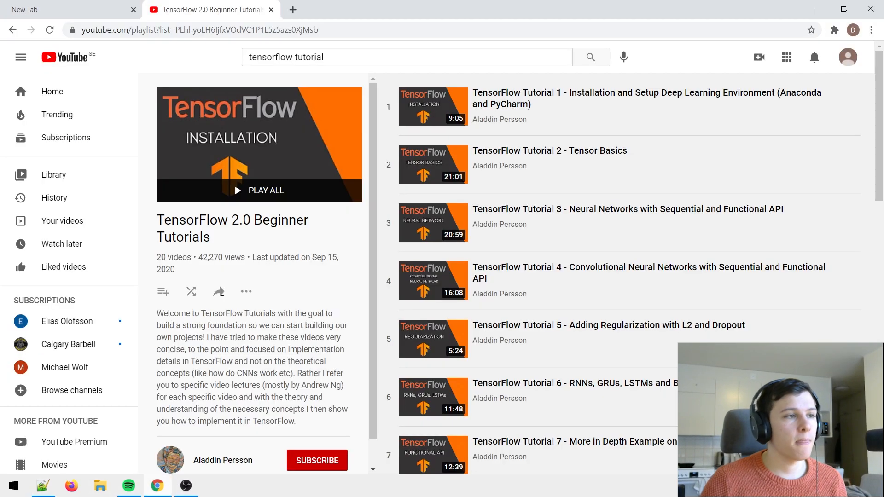
click(166, 487)
click(288, 10)
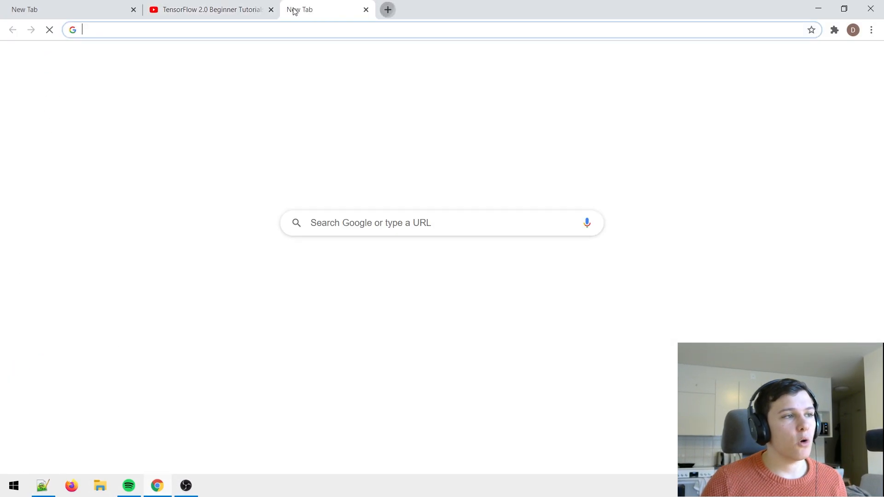
key(ctrl+v)
key(Return)
drag(367, 8, 142, 8)
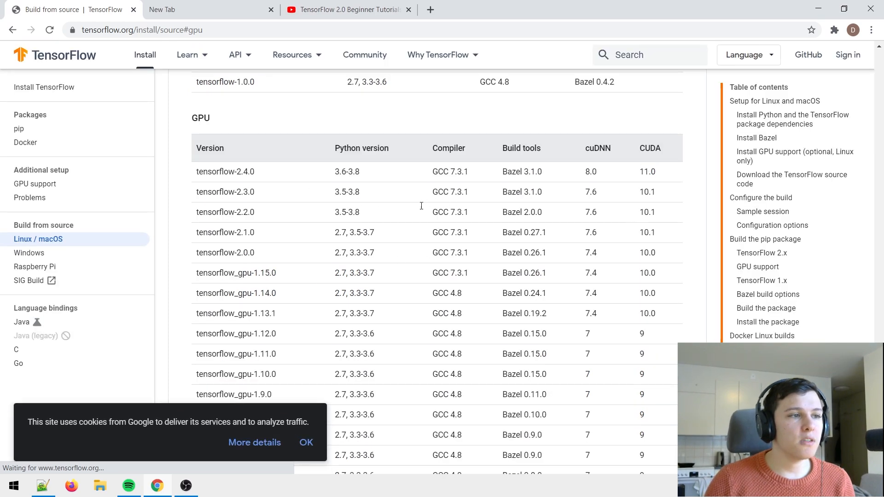
click(306, 443)
Examine the cuDNN, CUDA and Python versions listed for tensorflow-2.4.0 in the GPU compatibility table
double_click(646, 173)
drag(607, 174, 584, 175)
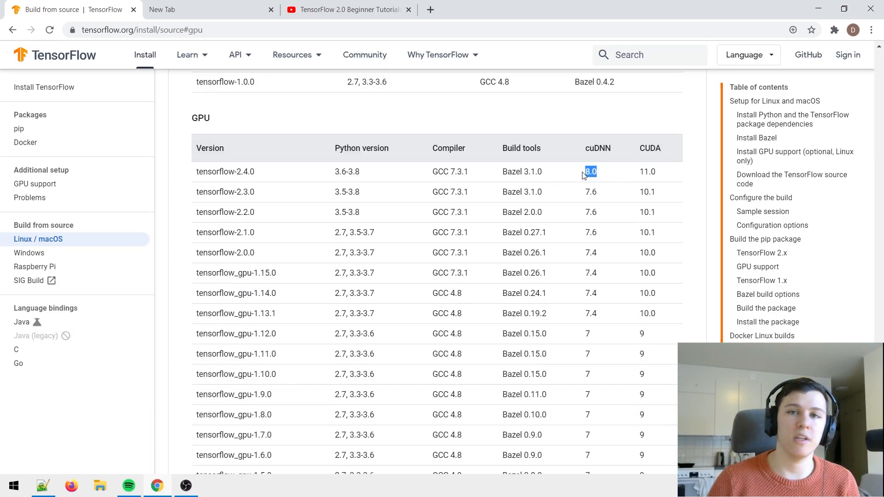
click(600, 171)
drag(365, 176, 303, 174)
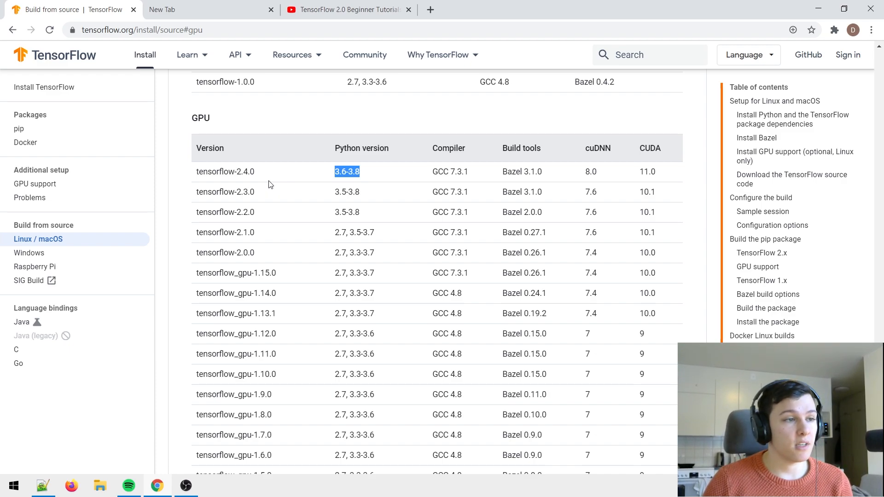
click(290, 181)
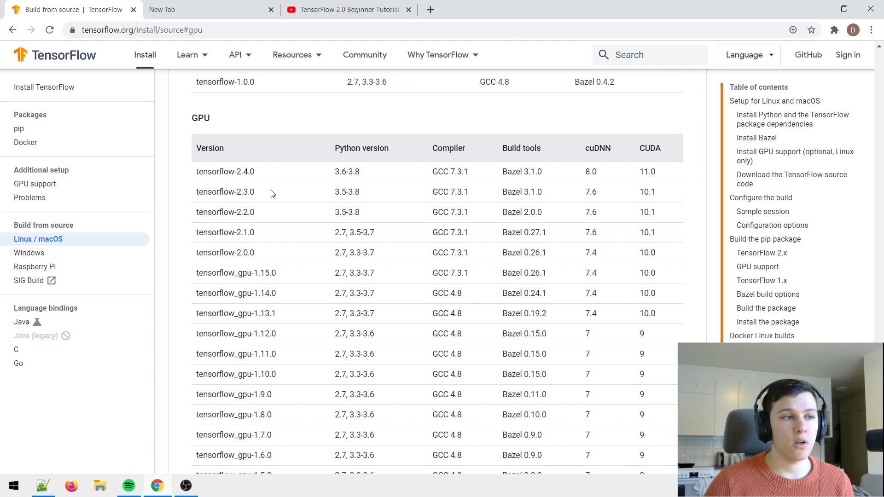
drag(622, 180, 588, 175)
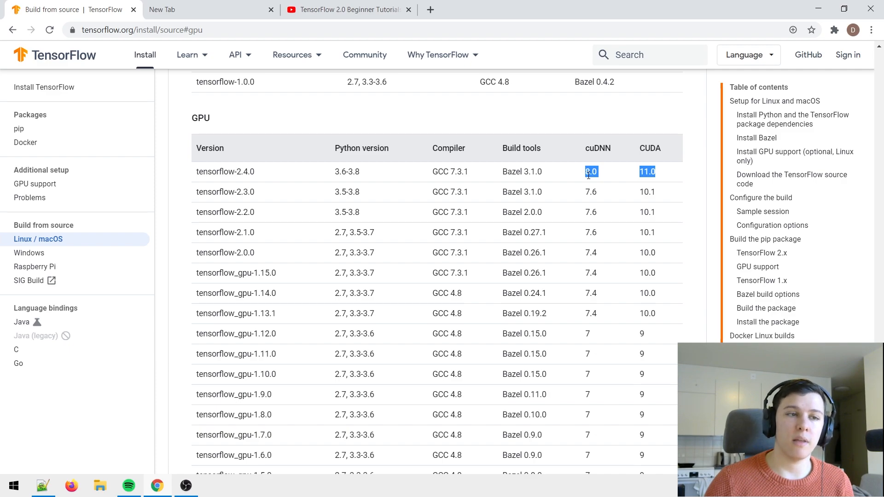
click(594, 191)
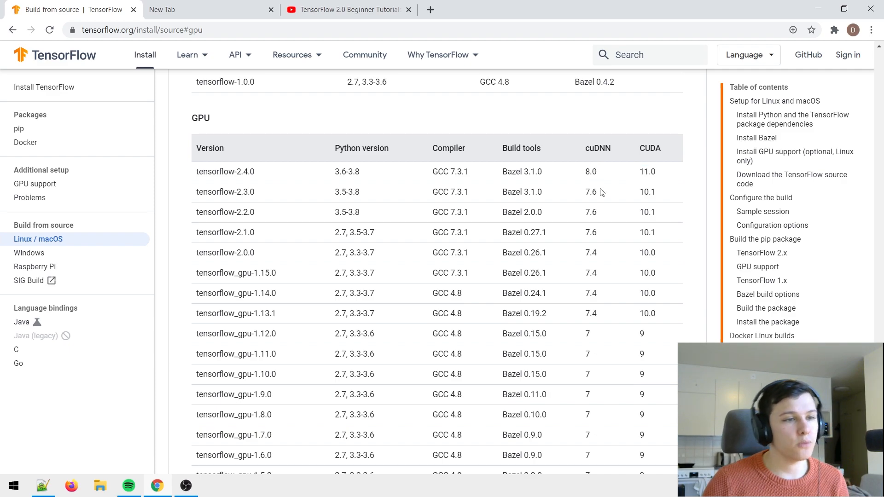
Copy the visualstudio.microsoft.com/vs/community/ link from the Notepad++ install guide and open it in a new Chrome tab
click(42, 486)
drag(518, 125, 59, 135)
key(ctrl+c)
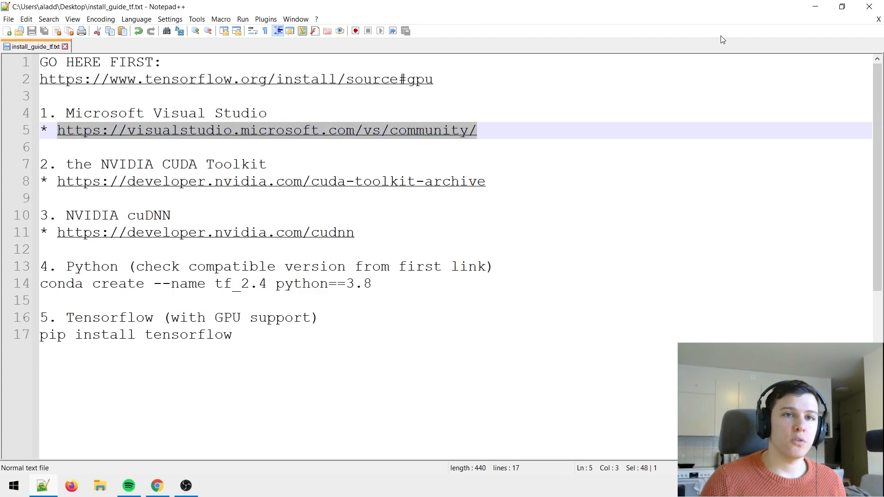
click(815, 7)
key(ctrl+Tab)
key(ctrl+Tab)
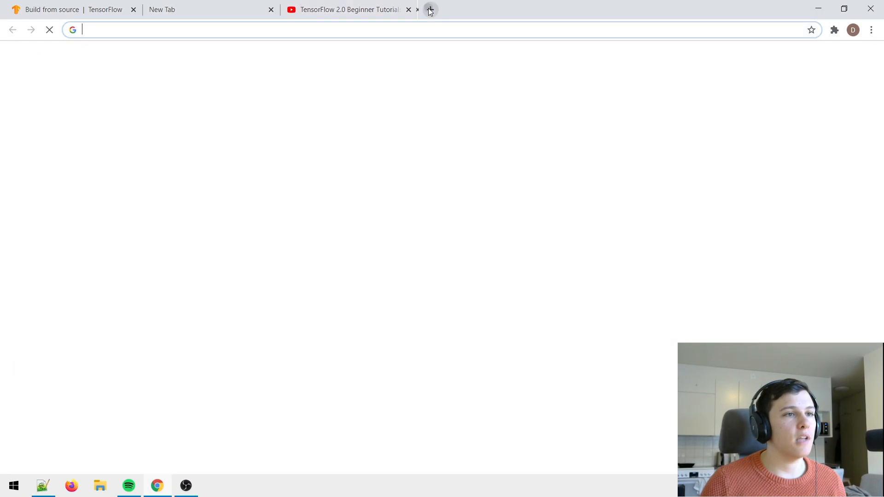
click(429, 9)
key(ctrl+v)
key(Return)
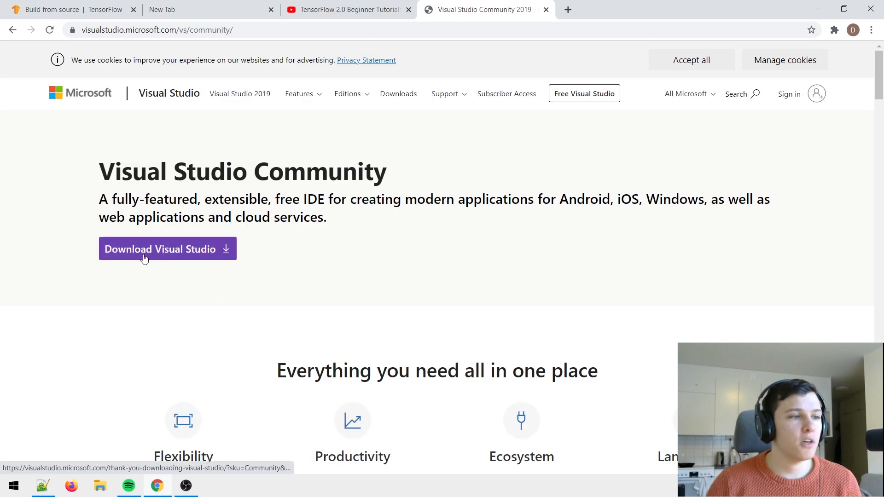
Download Visual Studio Community 2019 and install it without any workloads, exiting its sign-in window
click(144, 258)
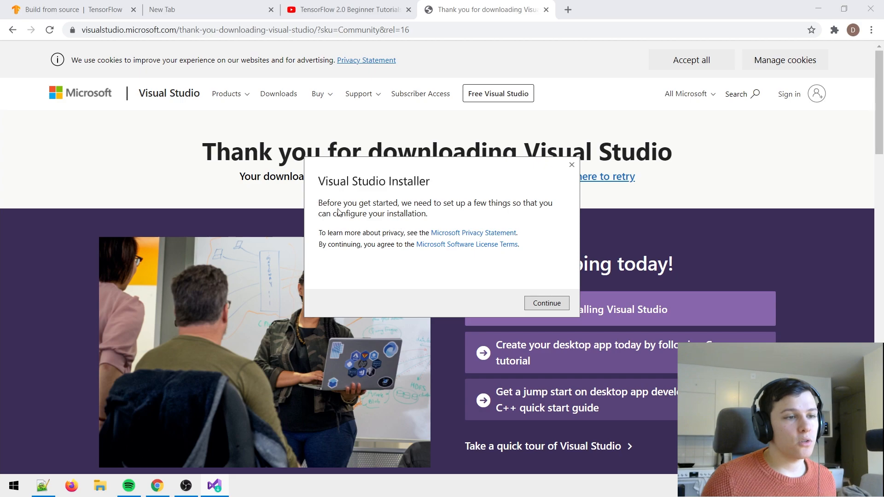
click(548, 303)
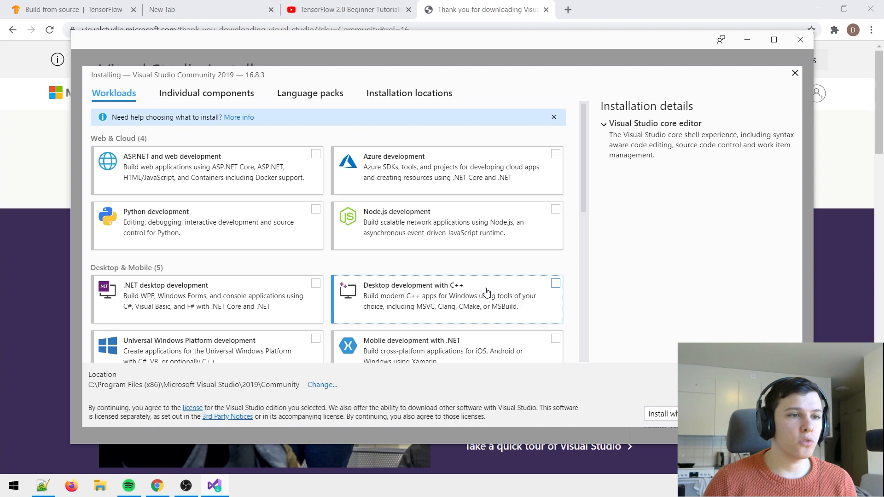
scroll(343, 262, down, 2)
scroll(341, 262, up, 2)
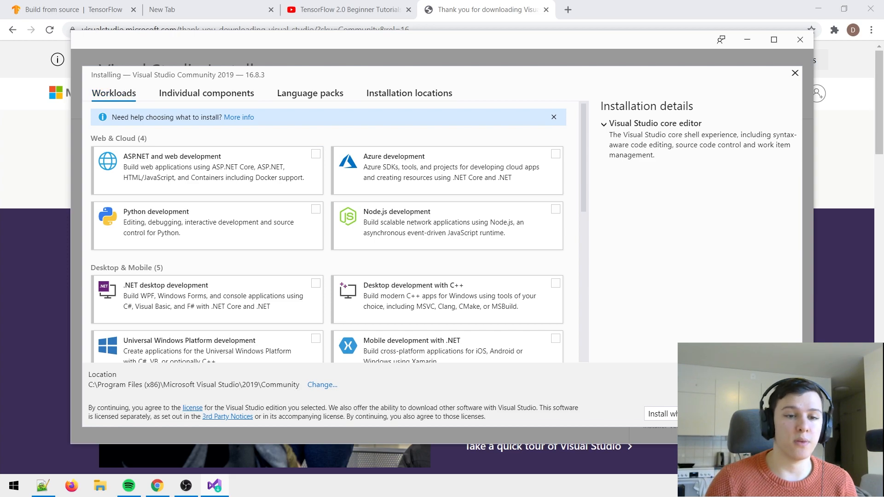
click(774, 413)
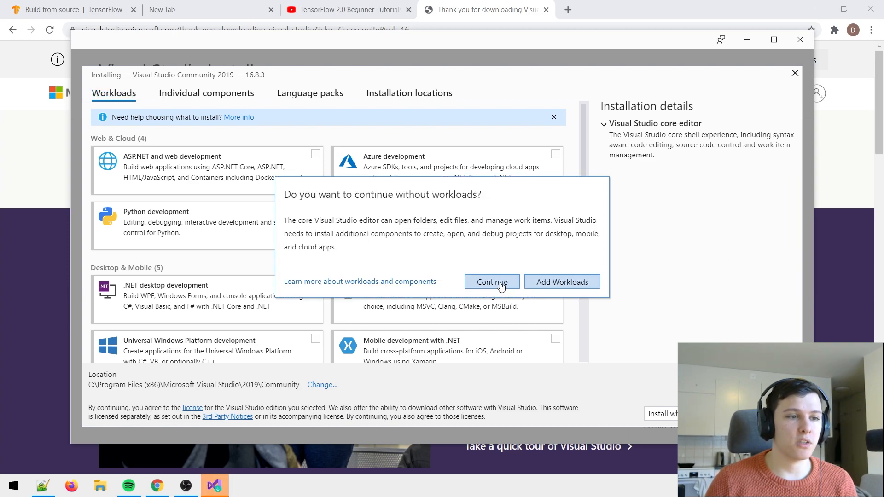
click(501, 286)
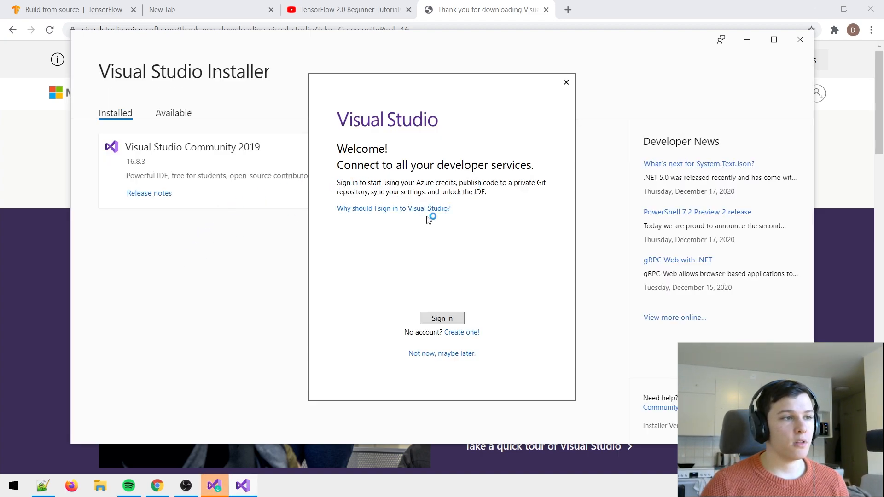
click(565, 82)
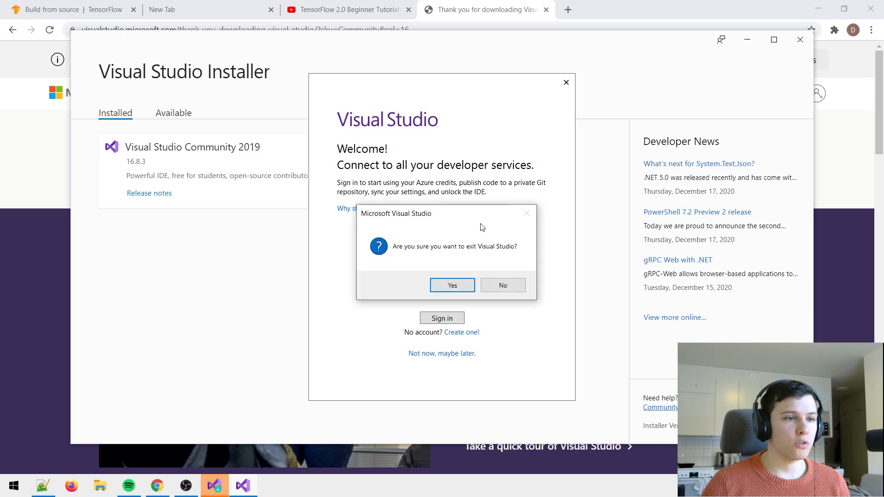
click(452, 285)
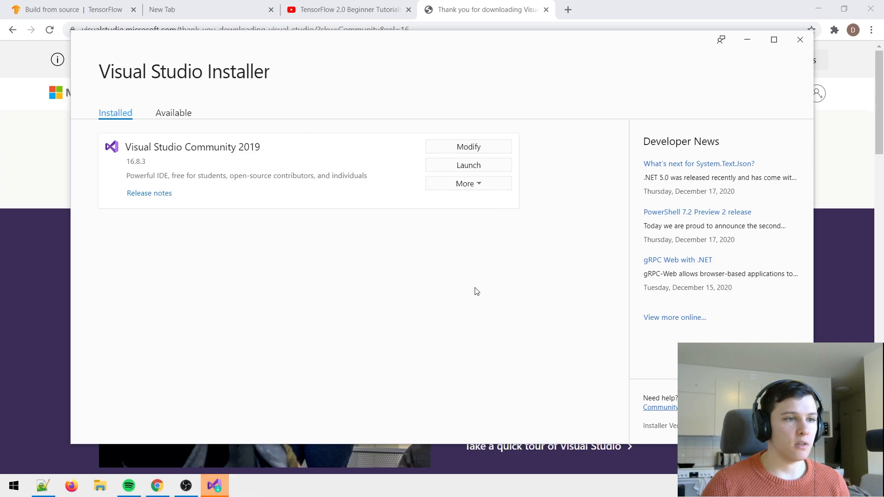
Copy the developer.nvidia.com/cuda-toolkit-archive link from the Notepad++ install guide
click(53, 489)
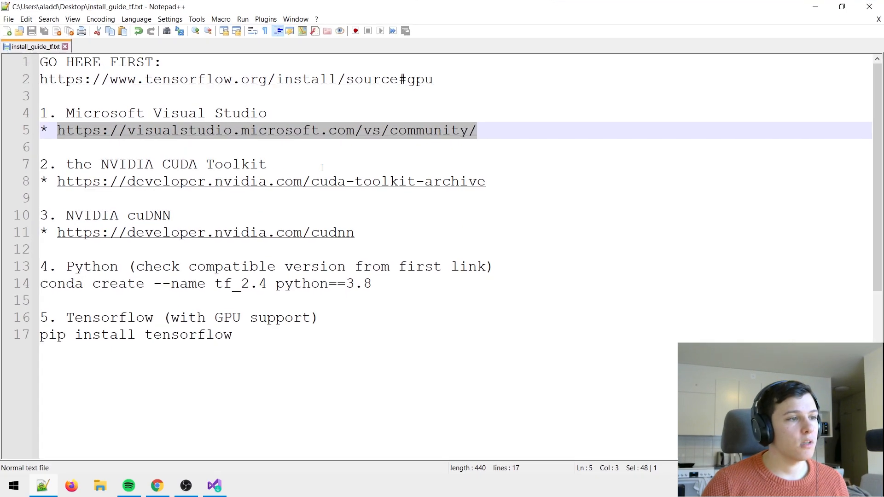
drag(310, 160, 41, 162)
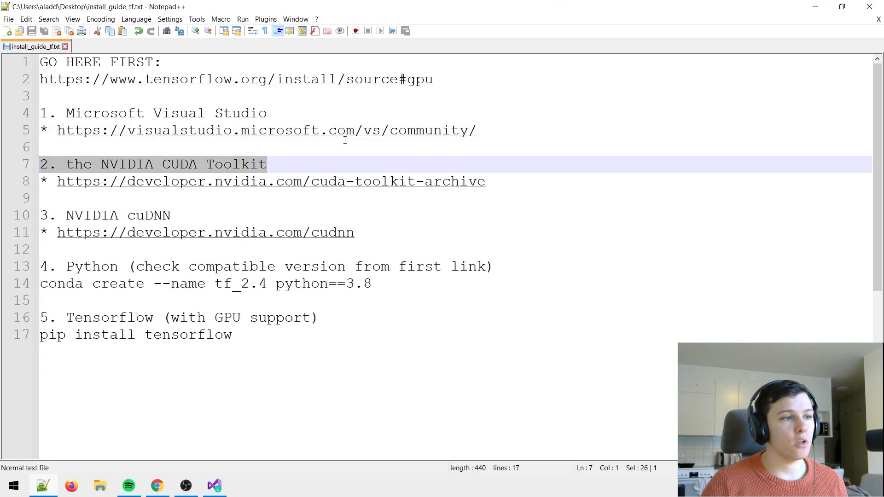
click(344, 140)
drag(488, 182, 61, 186)
key(ctrl+c)
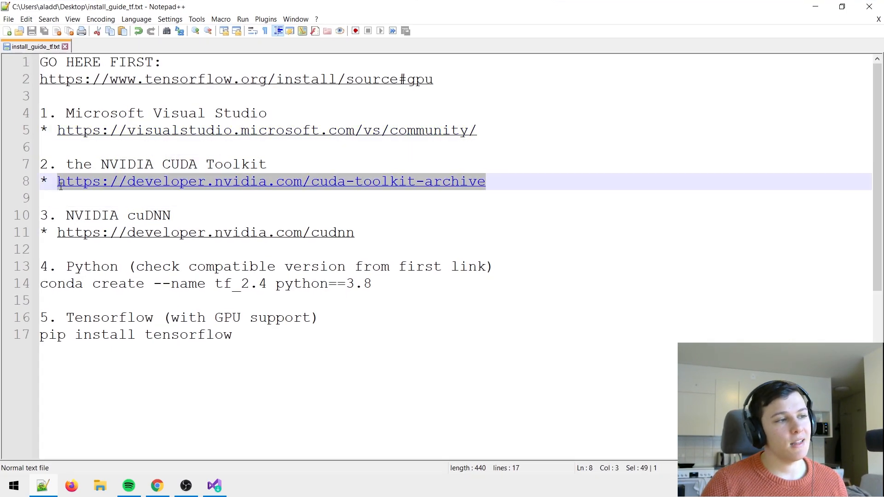
click(815, 6)
Check the CUDA version for tensorflow-2.4.0 in the GPU table and open the copied CUDA Toolkit archive link in a new tab
click(64, 9)
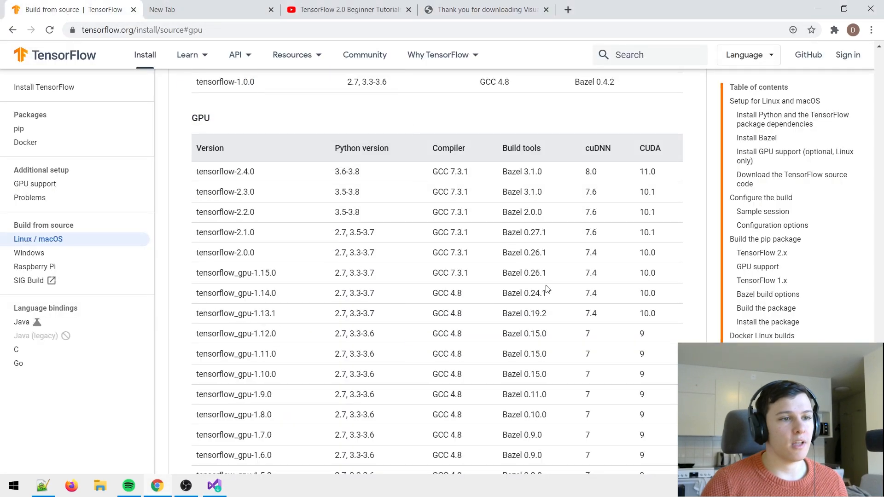
drag(660, 174, 630, 178)
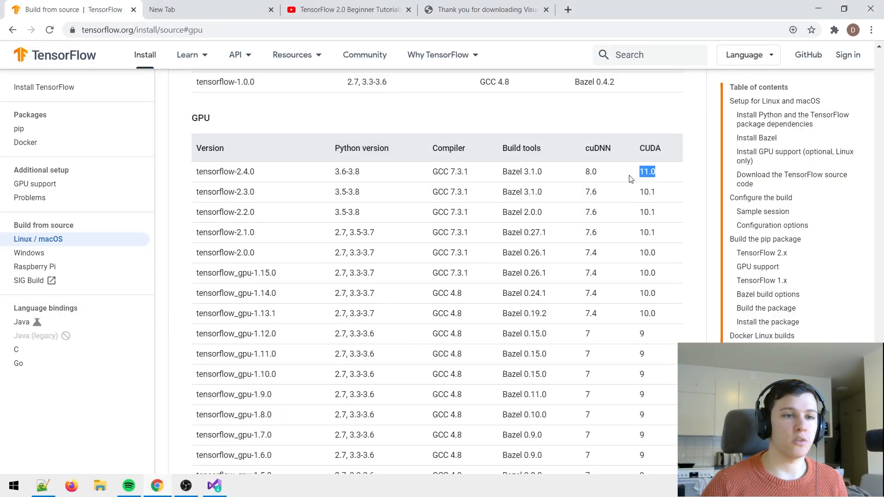
key(ctrl+t)
key(ctrl+v)
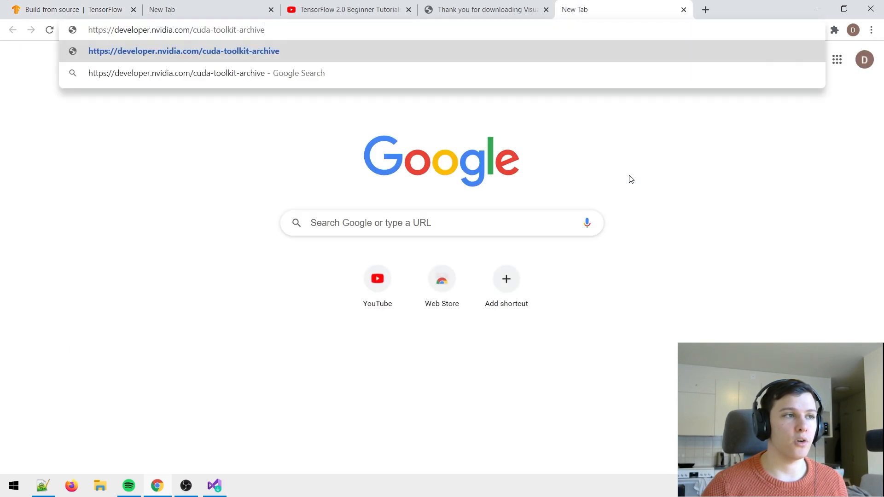
key(Return)
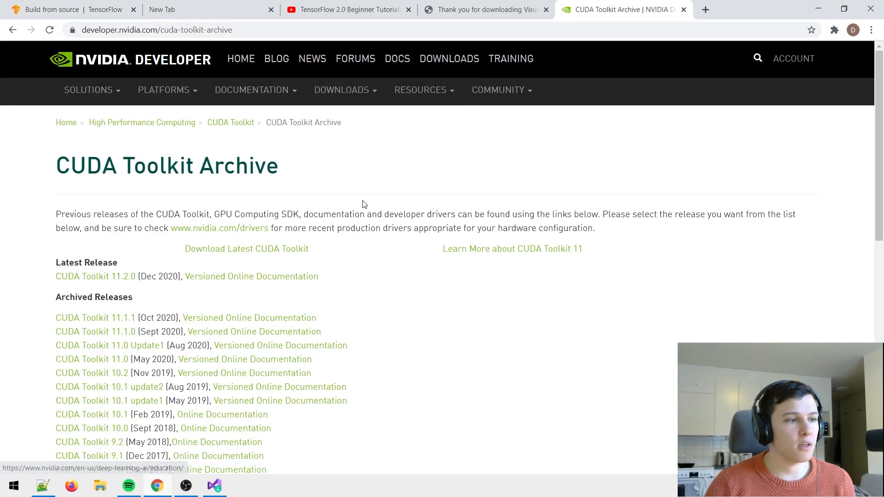
Download the CUDA Toolkit 11.0 Update1 installer for Windows 10, x86_64, as exe (network)
scroll(361, 209, down, 3)
scroll(196, 264, down, 1)
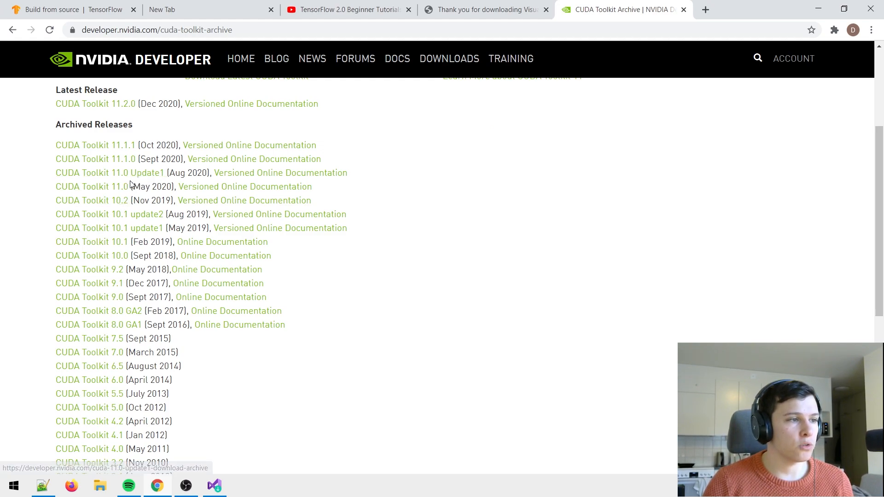
click(143, 182)
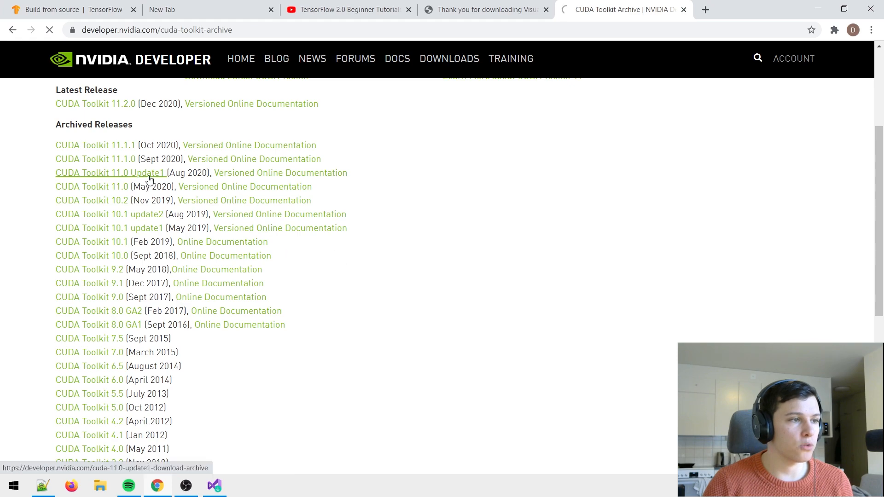
click(104, 260)
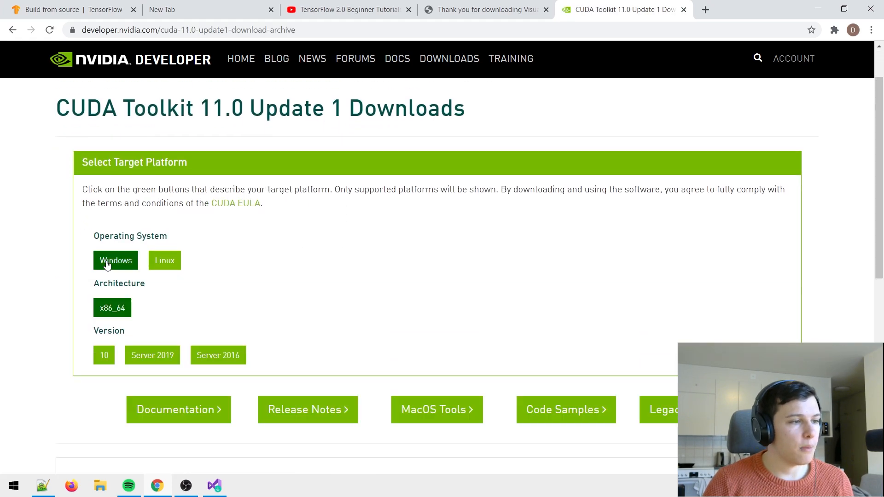
click(104, 298)
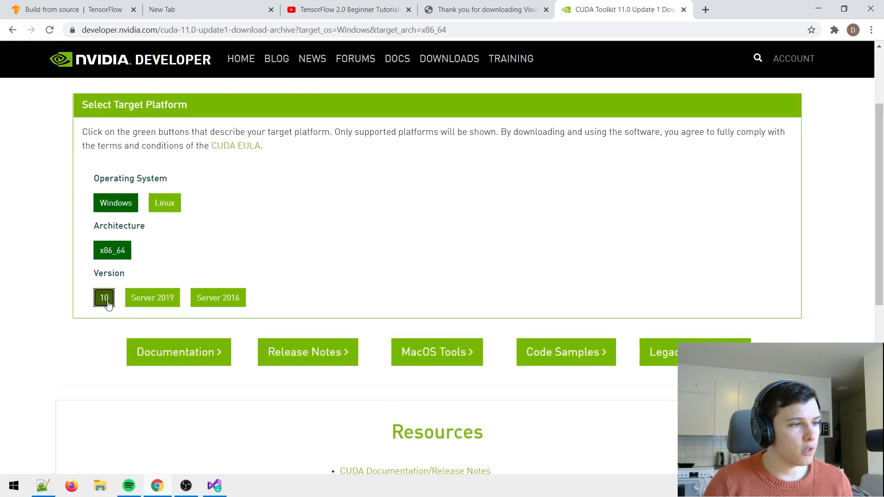
click(131, 293)
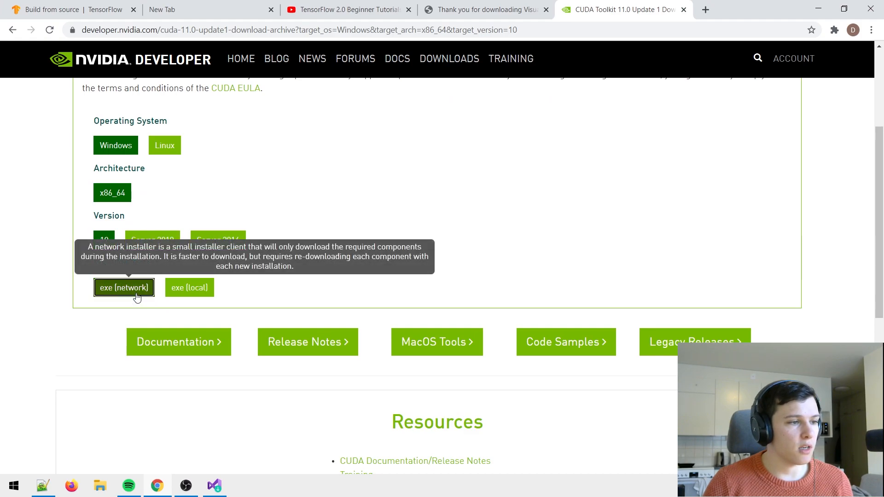
click(733, 344)
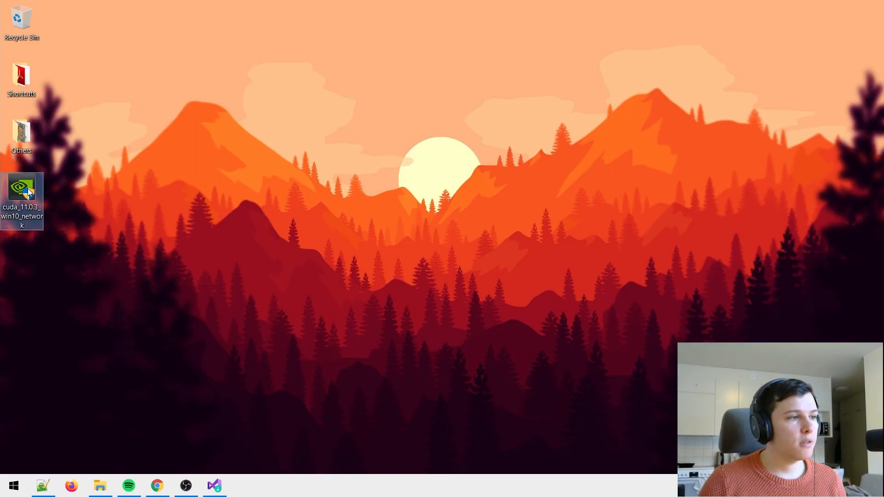
Run the cuda_11.0.3_win10_network installer as administrator, accept the license agreement, and install with the Express option
right_click(23, 191)
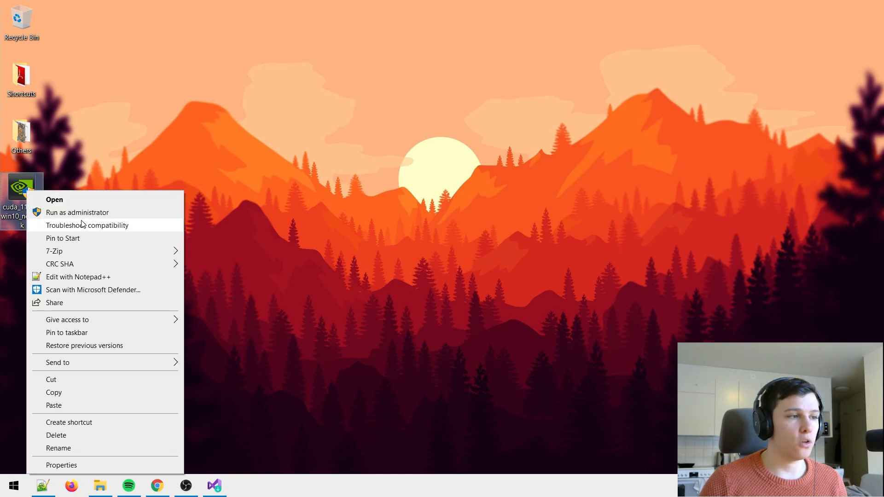
click(69, 211)
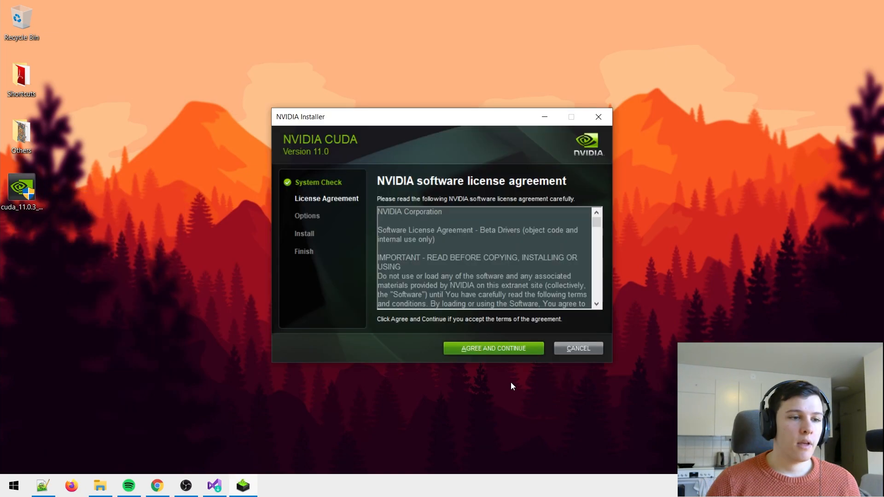
click(508, 352)
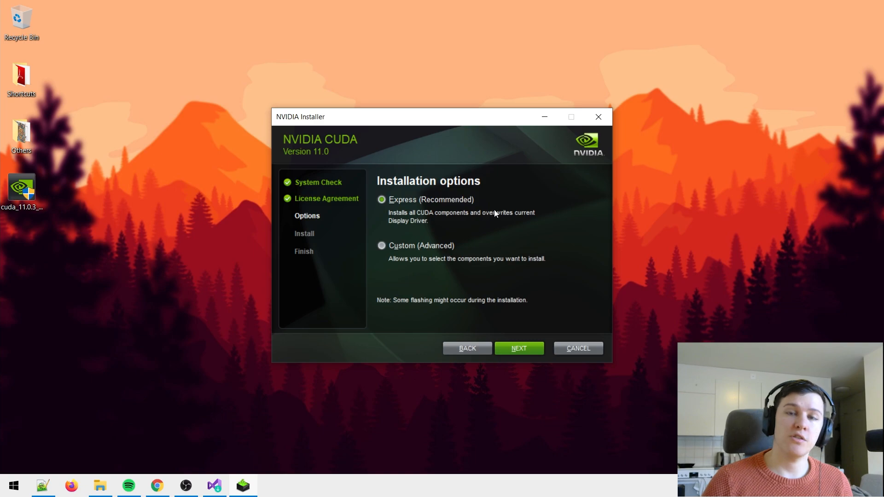
click(511, 349)
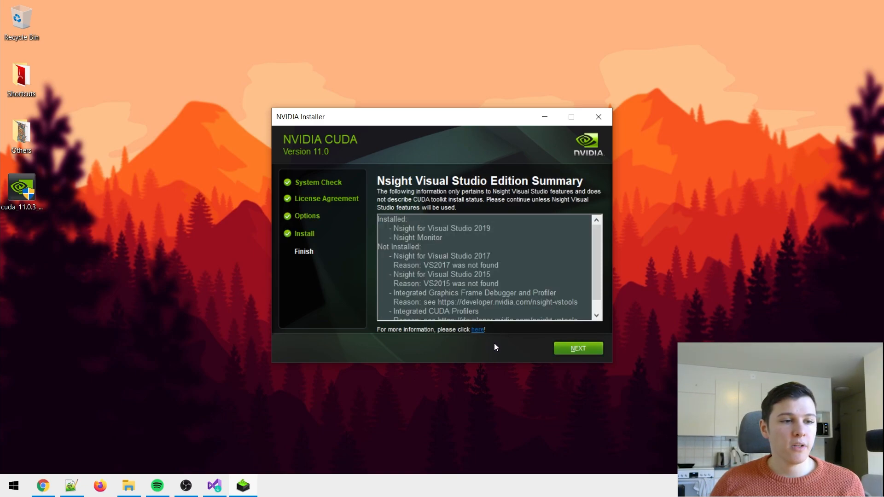
Close the completed CUDA installer and copy the developer.nvidia.com/cudnn link from the Notepad++ install guide
click(567, 349)
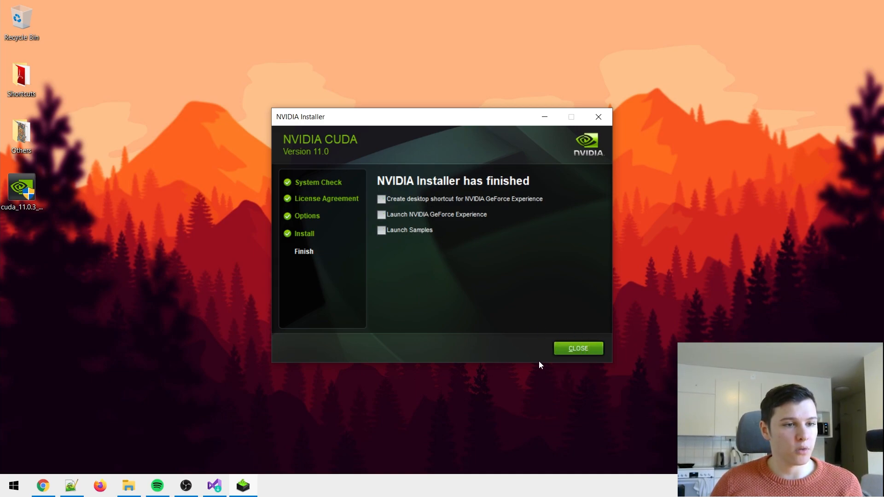
click(565, 351)
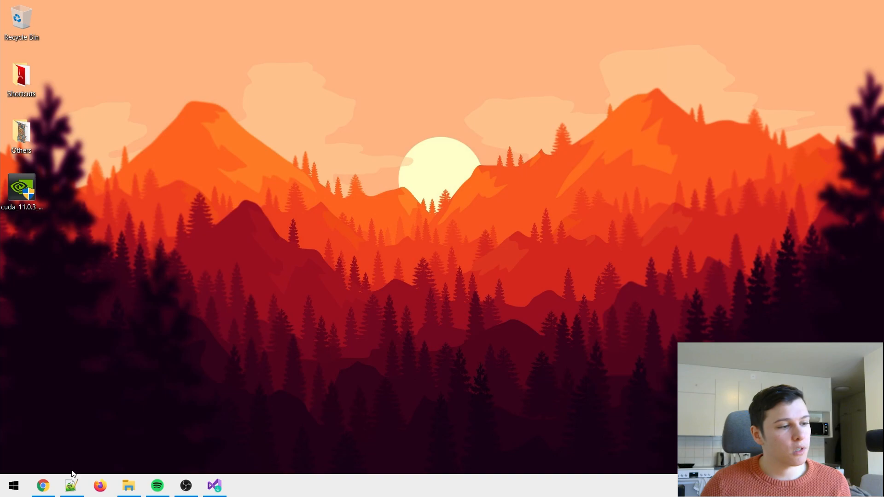
click(67, 488)
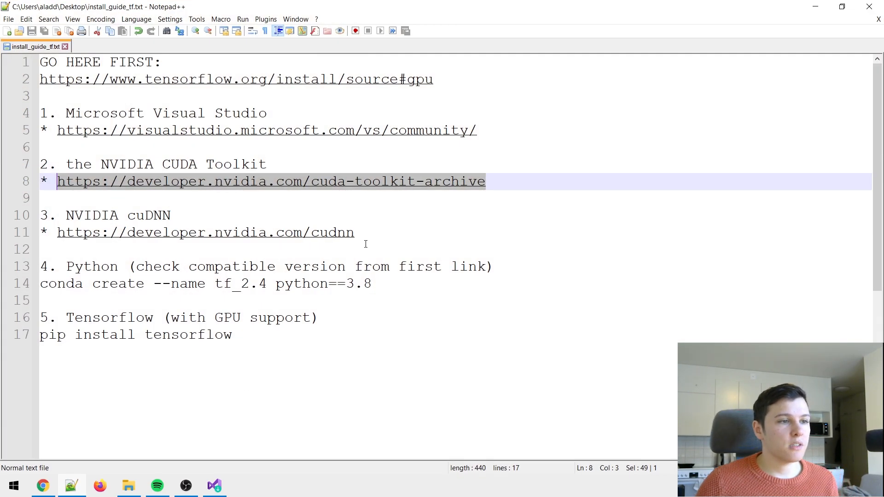
drag(355, 232, 58, 233)
key(ctrl+c)
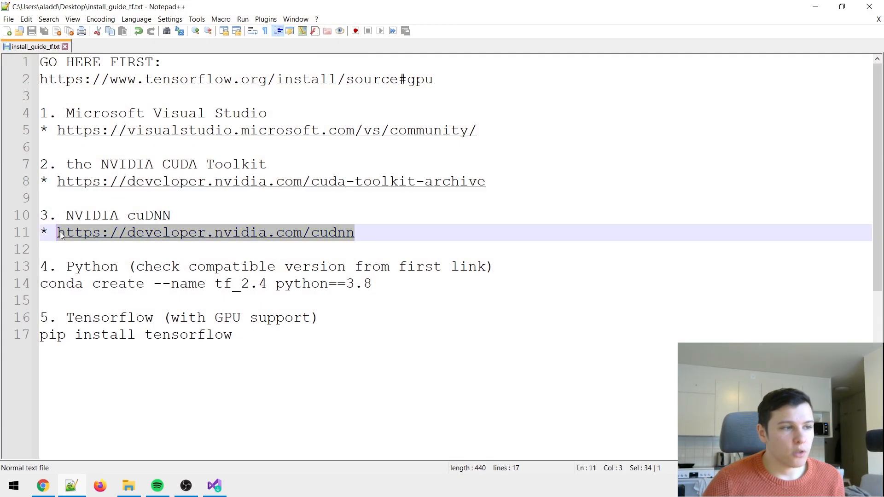
In Chrome, check the cuDNN version for tensorflow-2.4.0 in the GPU table and open the copied cuDNN link in a new tab
click(45, 483)
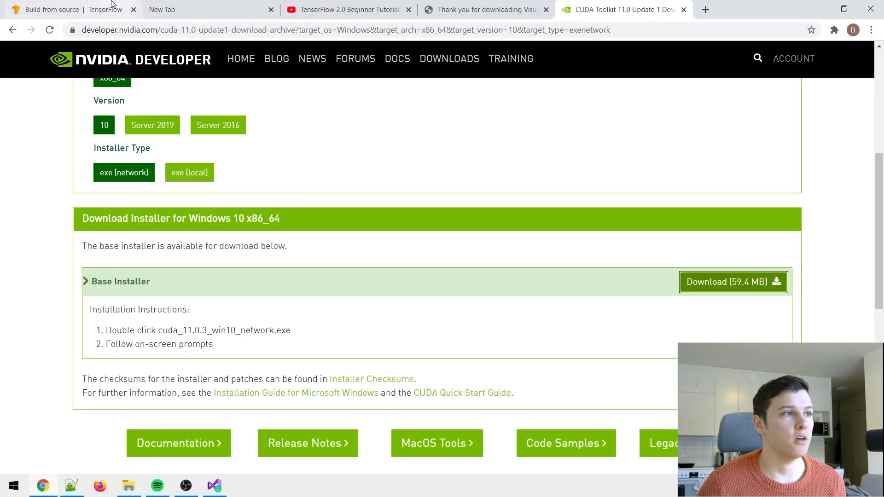
click(83, 9)
drag(646, 171, 588, 174)
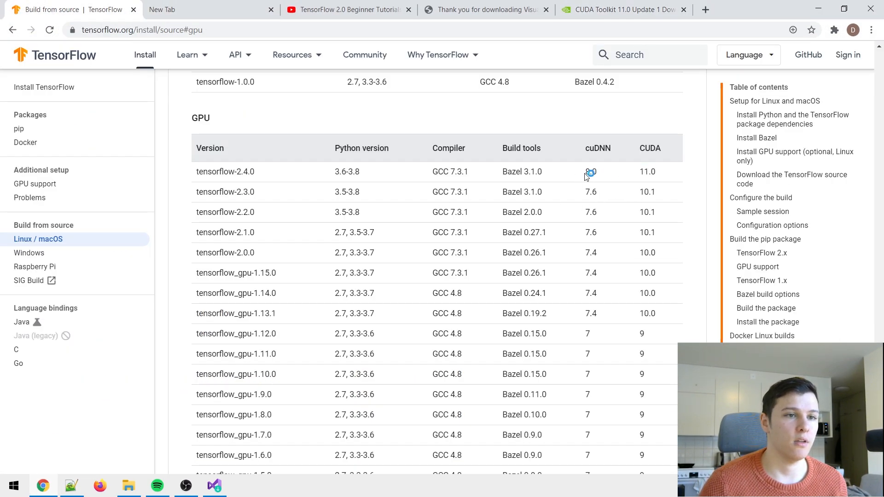
double_click(587, 172)
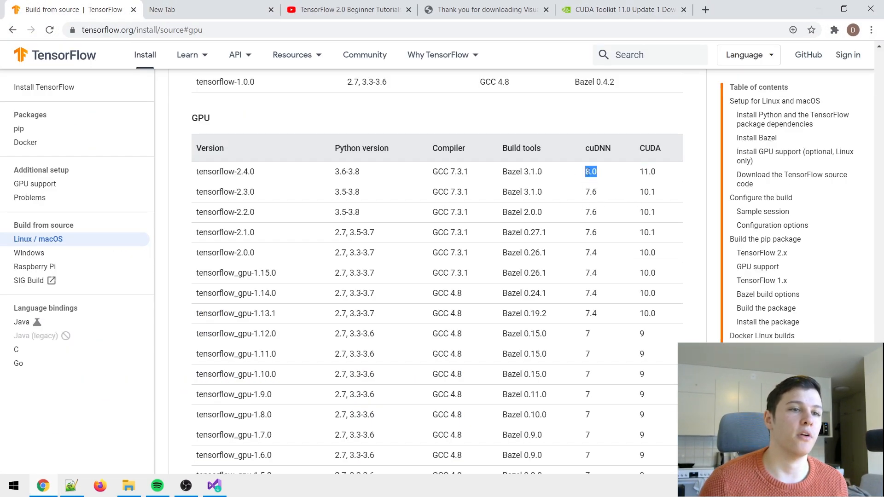
key(ctrl+t)
key(ctrl+v)
key(Return)
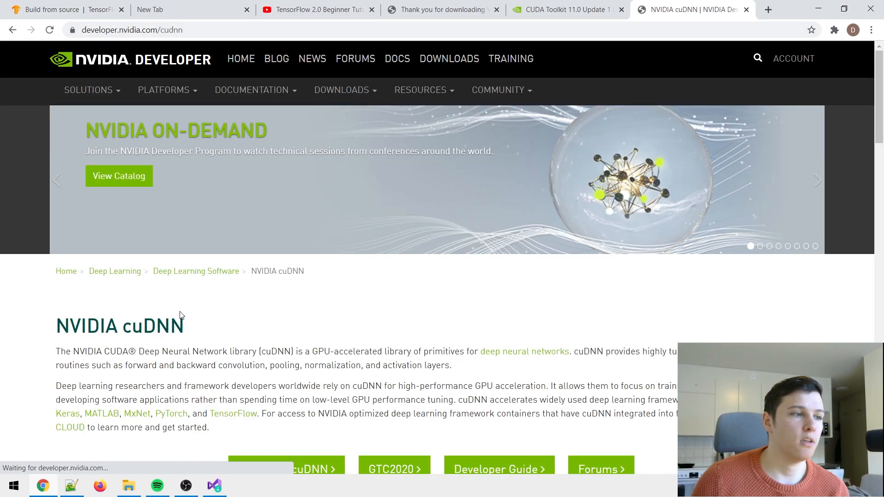
Accept the cuDNN license terms and download the cuDNN v8.0.5 Library for Windows (x86) for CUDA 11.0
scroll(203, 320, down, 1)
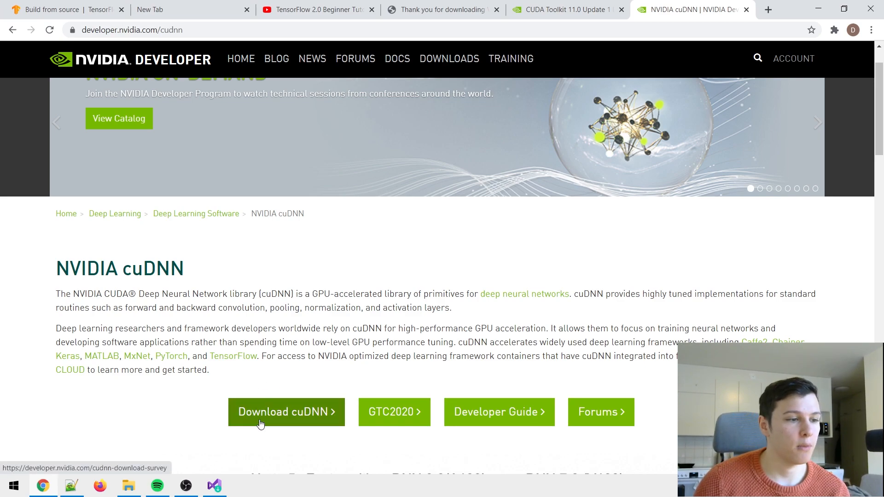
click(287, 413)
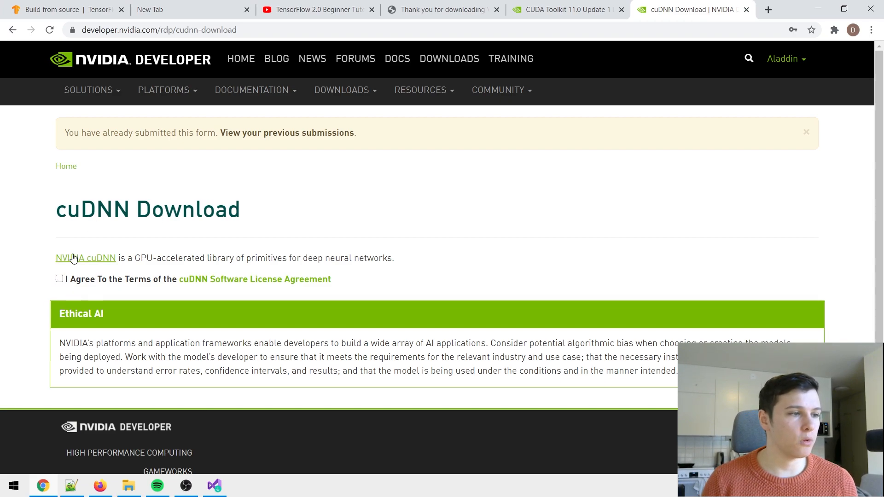
click(60, 278)
scroll(234, 276, down, 3)
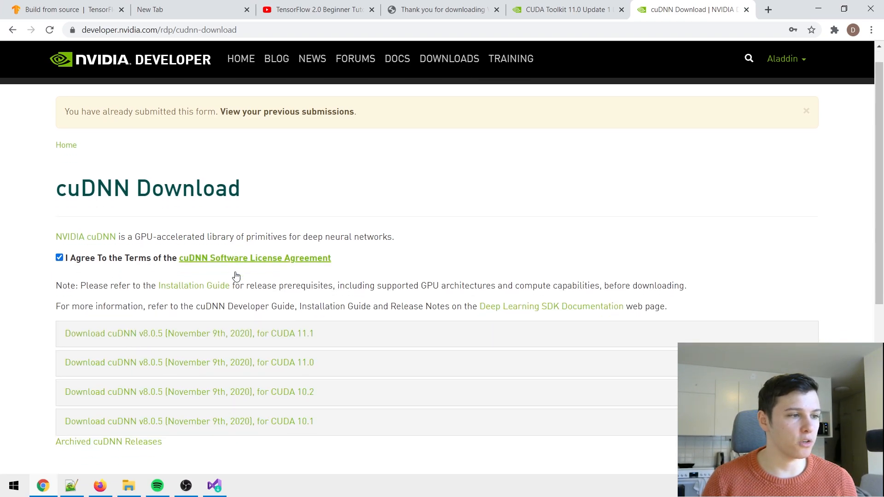
scroll(166, 292, down, 1)
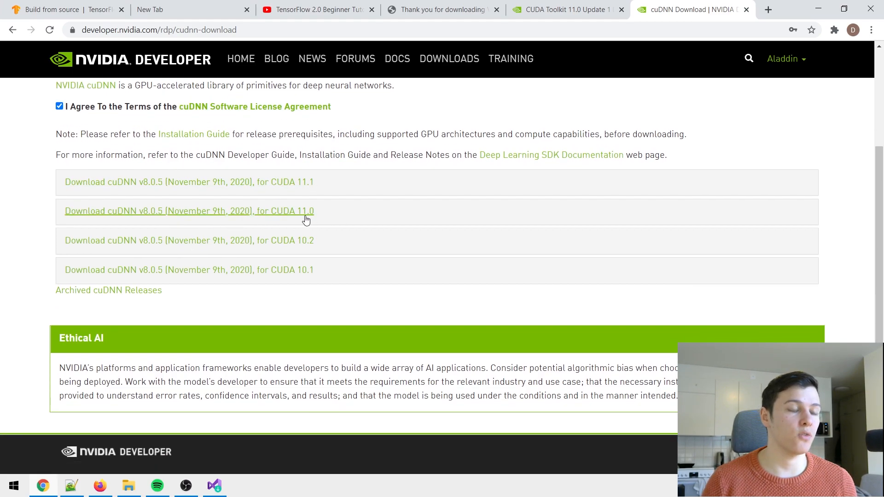
click(160, 212)
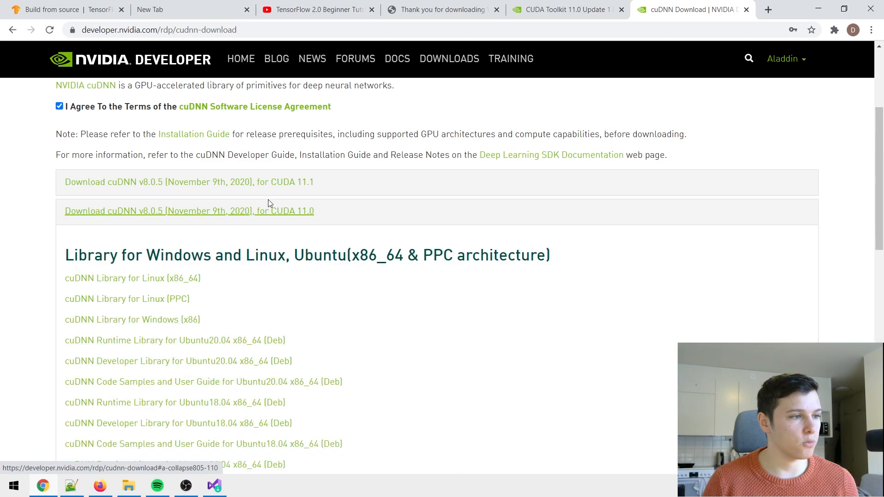
scroll(166, 239, down, 1)
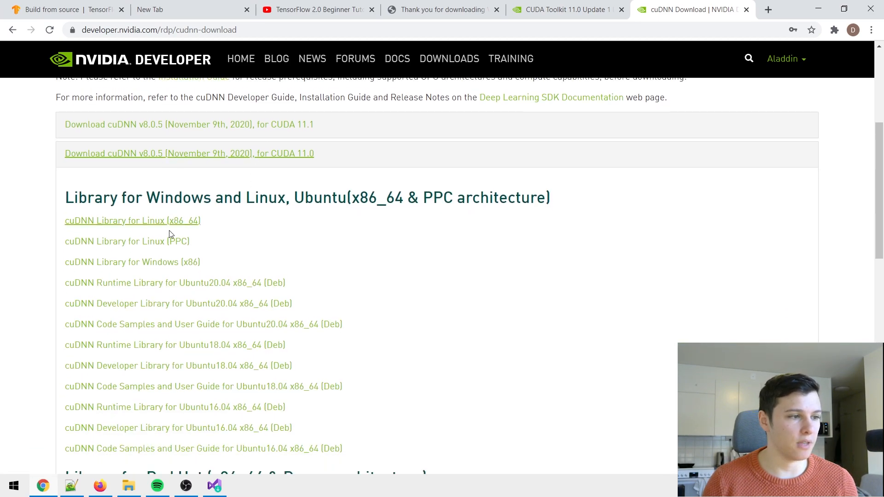
click(163, 262)
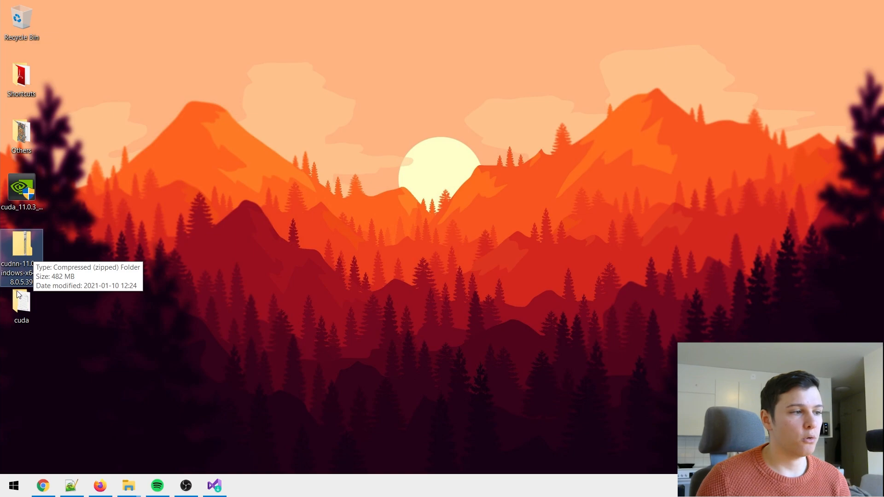
right_click(21, 250)
mouse_move(60, 253)
click(190, 234)
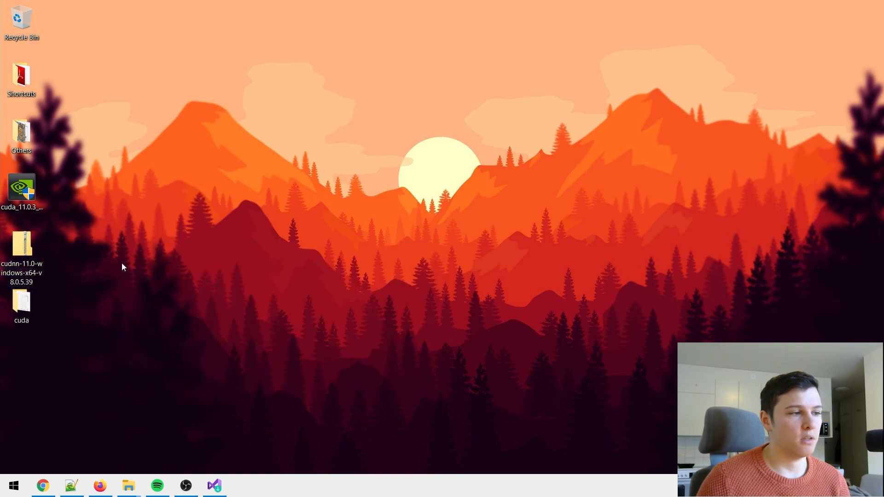
Open the extracted cuda folder on the desktop and copy its bin, include and lib folders
click(28, 303)
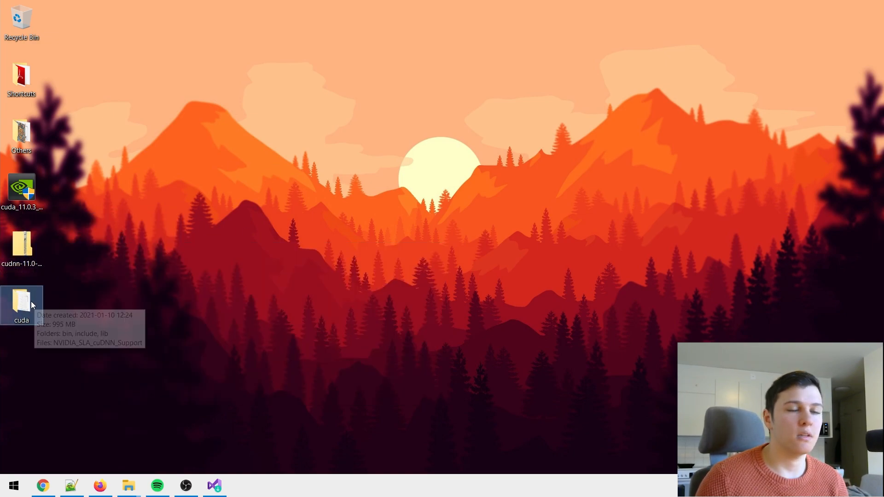
double_click(24, 310)
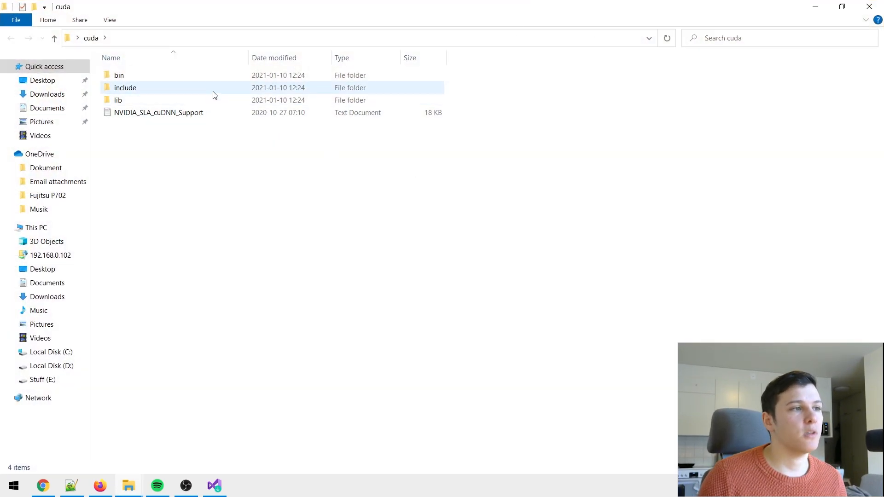
click(202, 76)
click(174, 99)
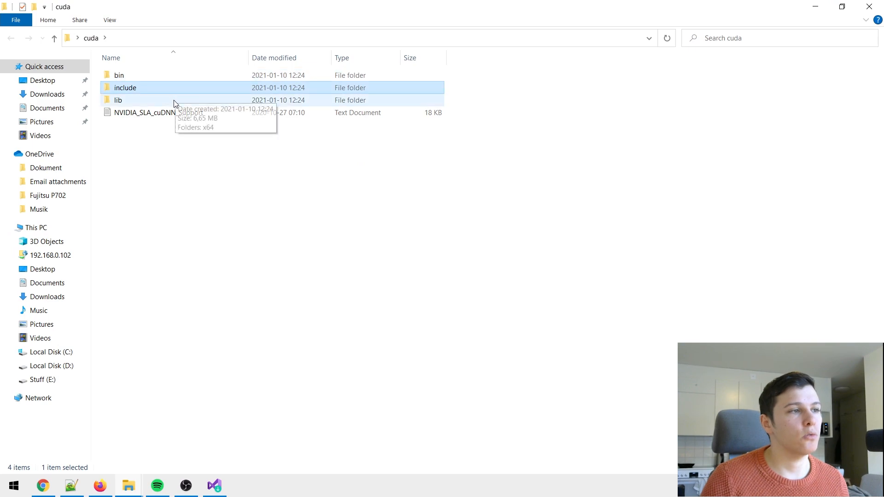
click(470, 102)
drag(461, 103, 240, 79)
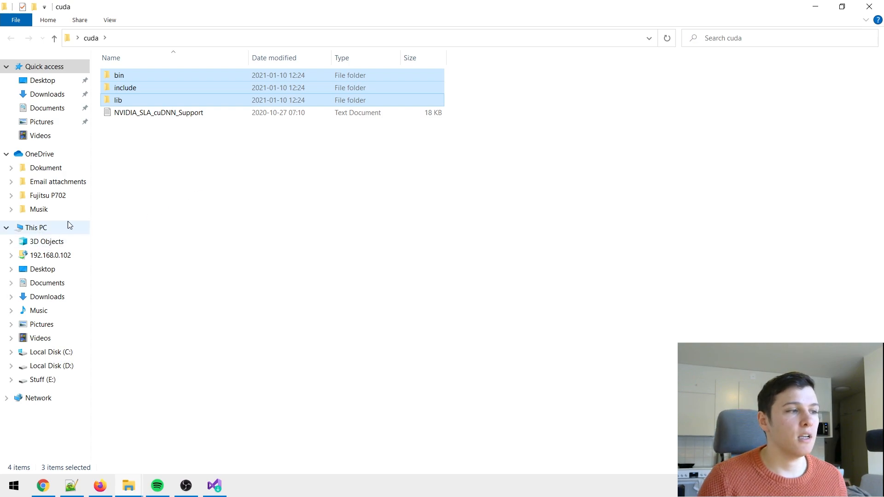
Paste the copied folders into C:\Program Files\NVIDIA GPU Computing Toolkit\CUDA\v11.0, replacing existing files and granting administrator permission for all items
click(43, 229)
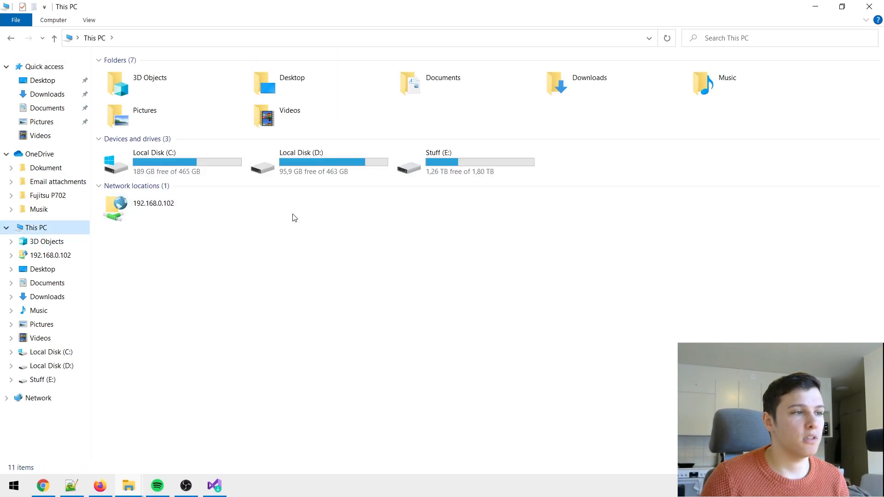
double_click(145, 165)
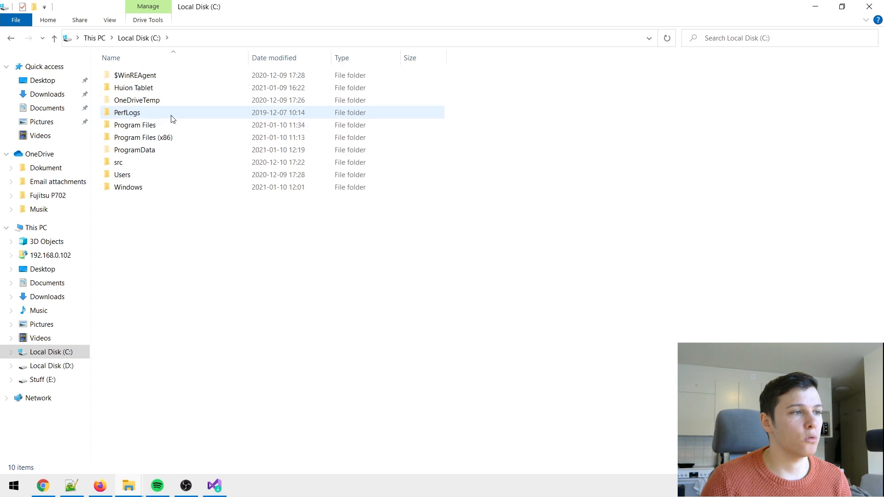
double_click(138, 125)
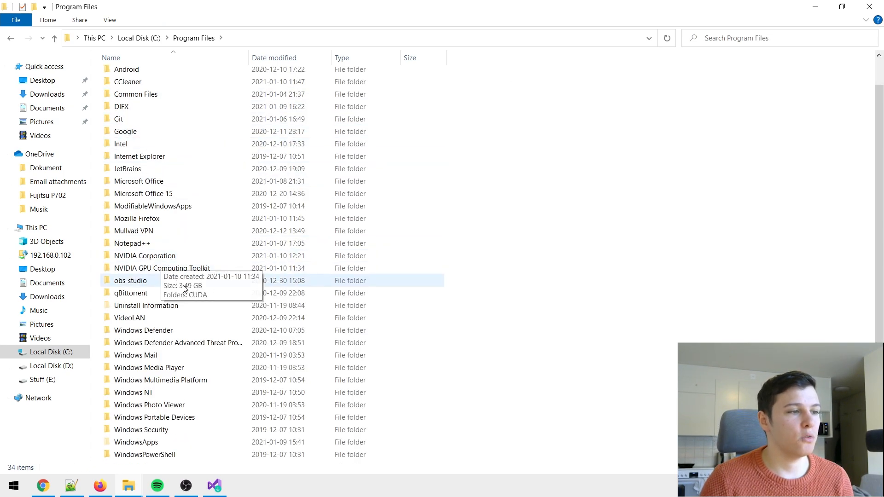
double_click(186, 269)
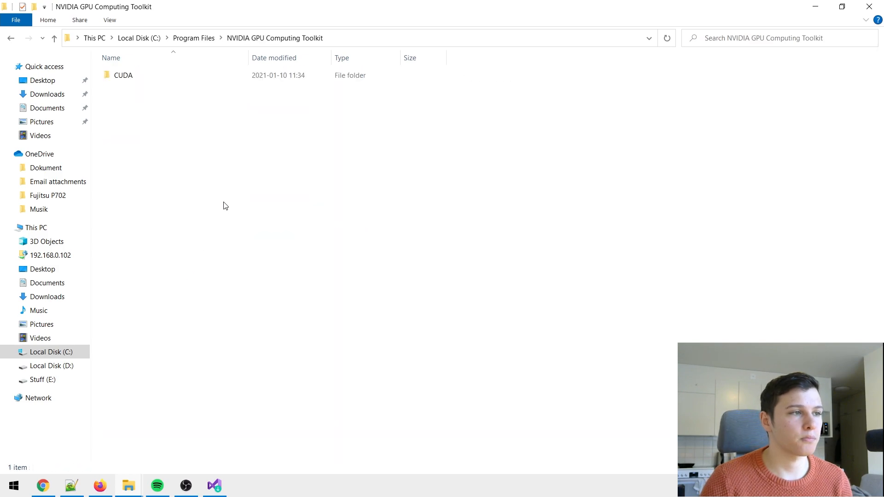
double_click(143, 79)
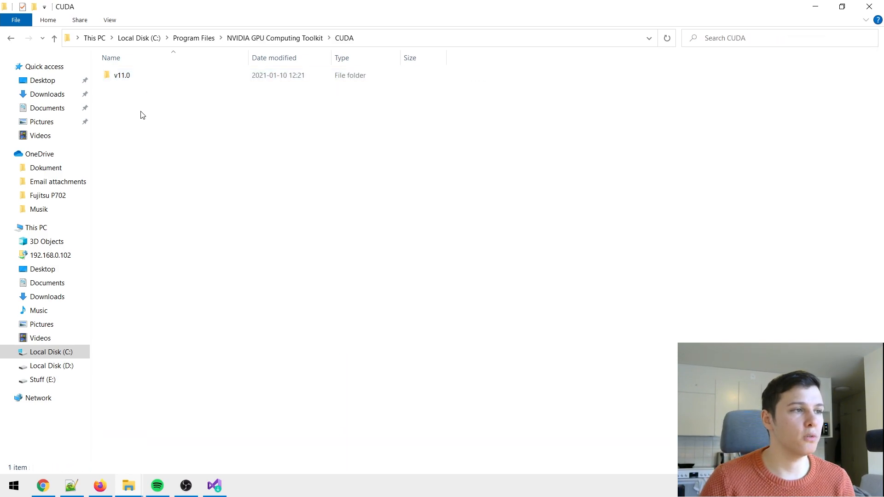
double_click(150, 81)
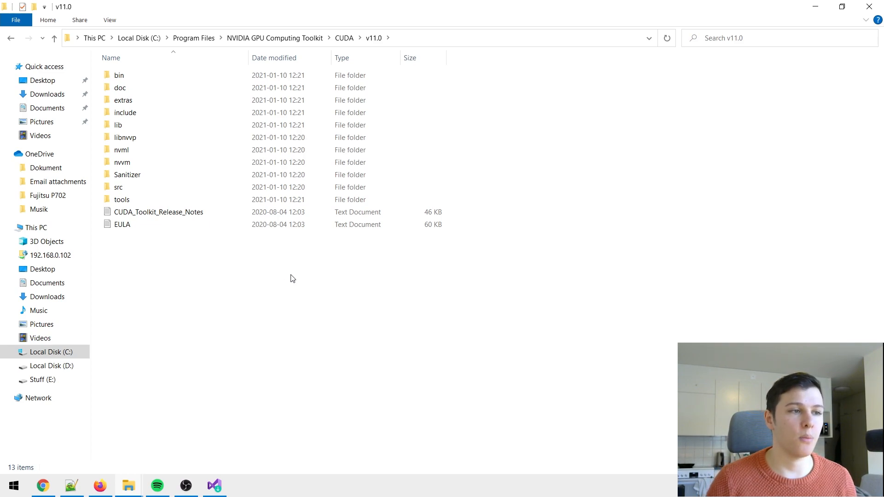
key(ctrl+v)
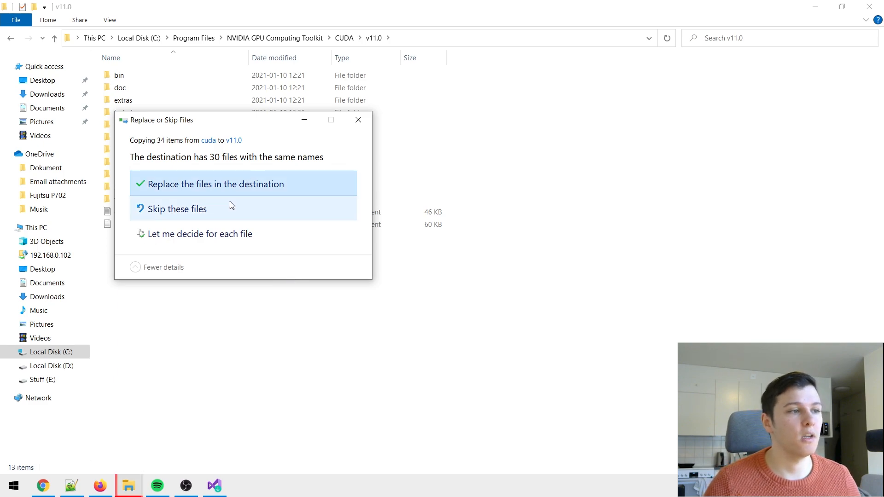
click(247, 186)
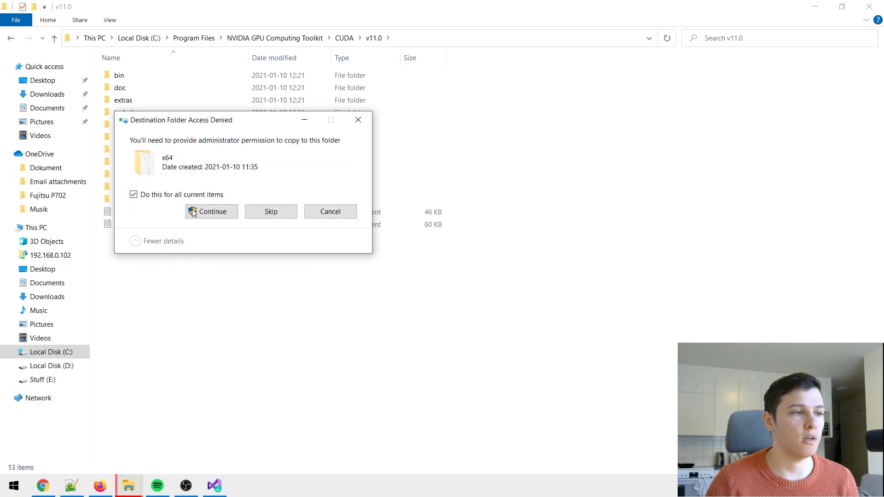
click(192, 212)
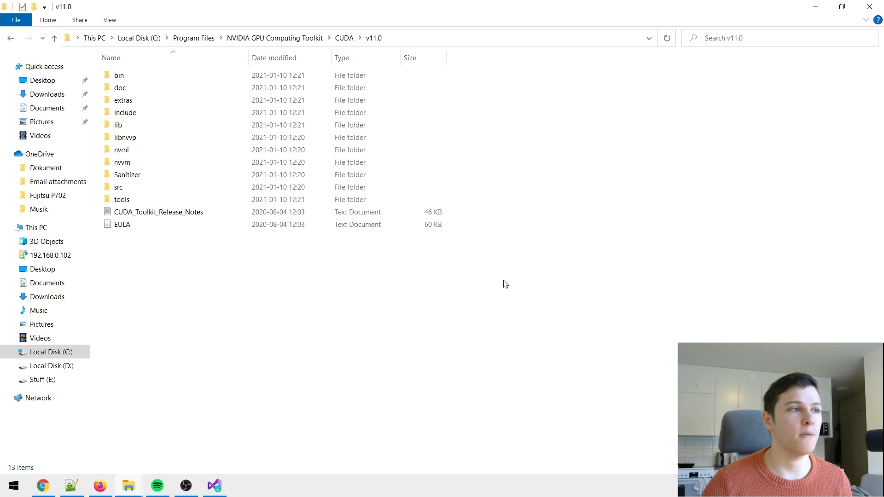
Open the bin folder inside v11.0 and copy its full folder path
double_click(181, 78)
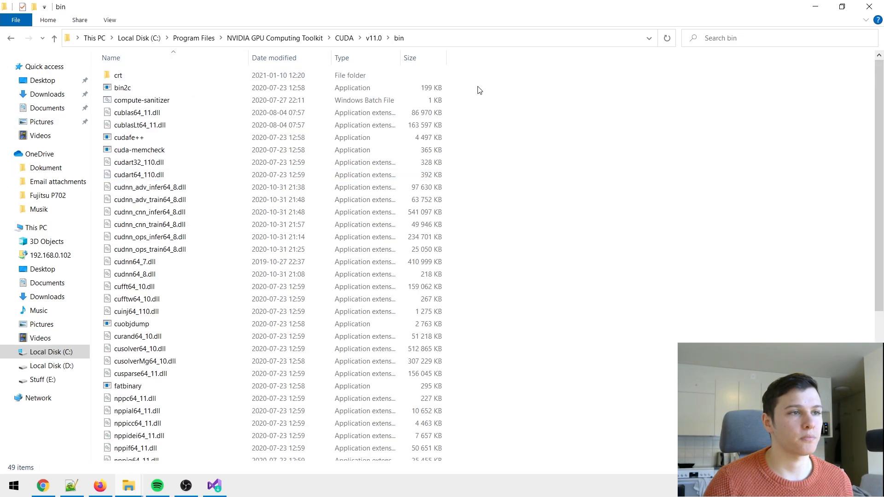
click(513, 40)
key(ctrl+c)
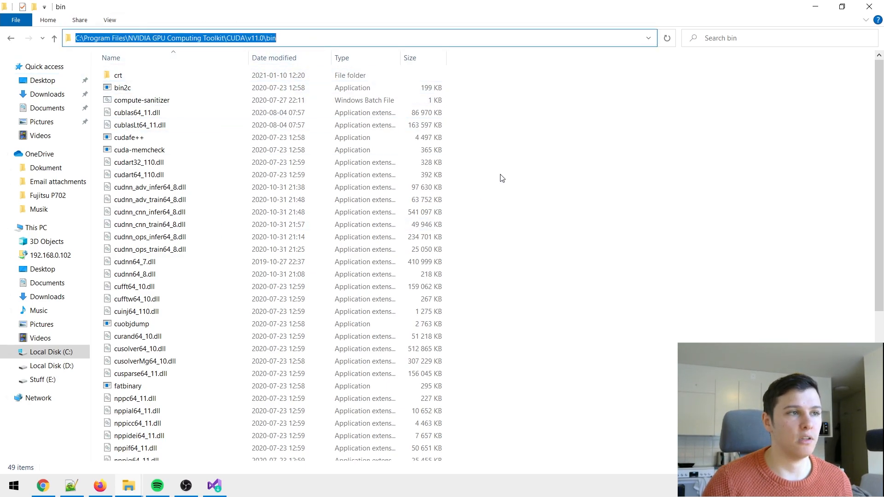
Find the system environment variables settings through Windows search and open the user Path variable for editing
key(super)
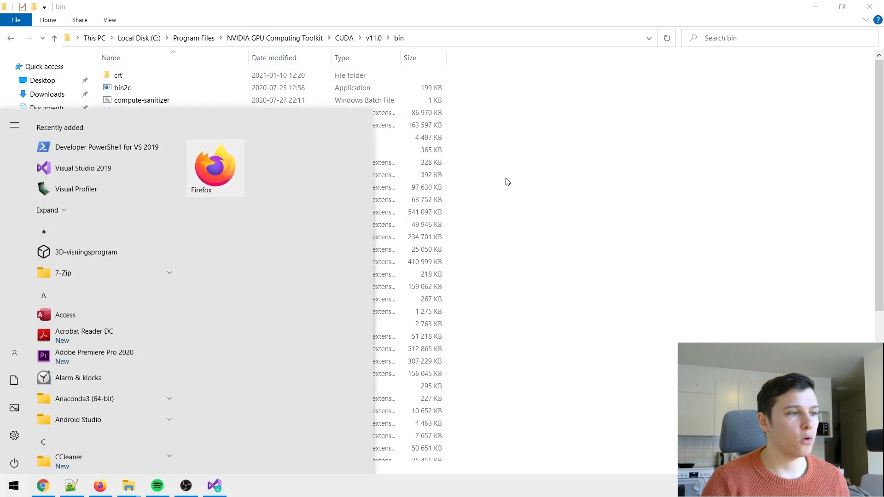
text(enbv)
key(BackSpace)
key(BackSpace)
text(vi)
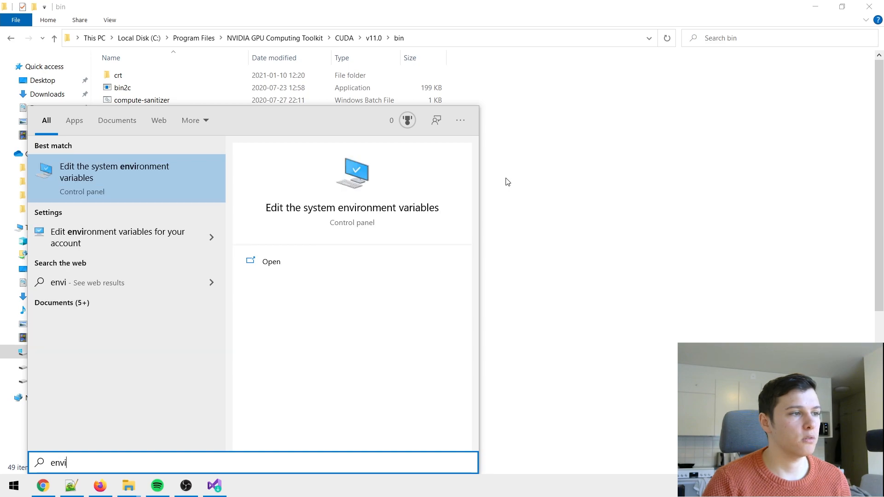
key(Return)
click(289, 309)
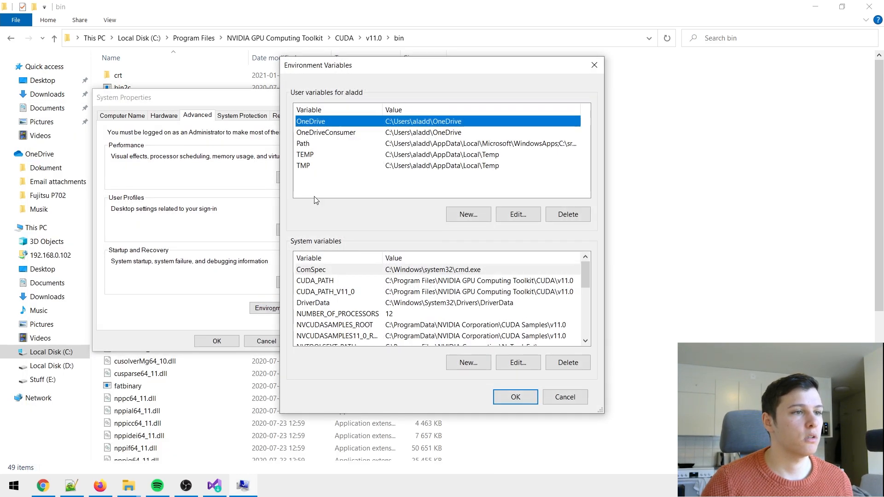
click(303, 143)
double_click(305, 144)
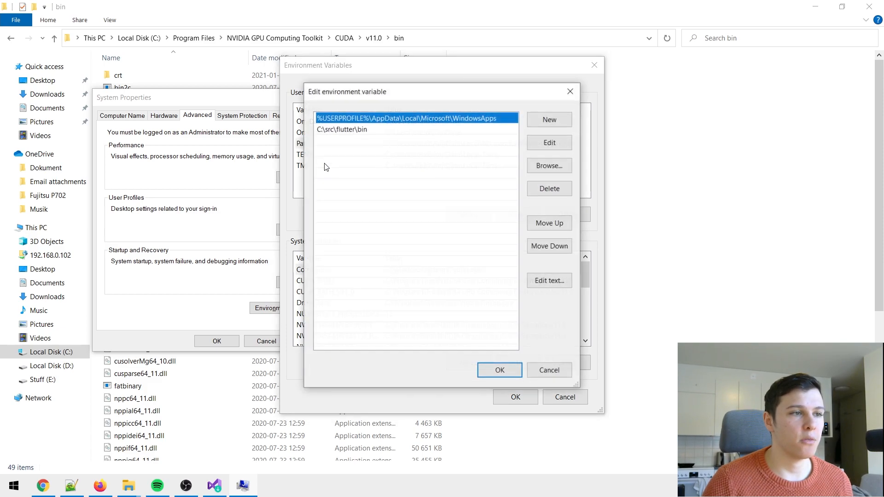
Add the copied CUDA v11.0 bin folder path as a new entry in the user Path variable
click(547, 120)
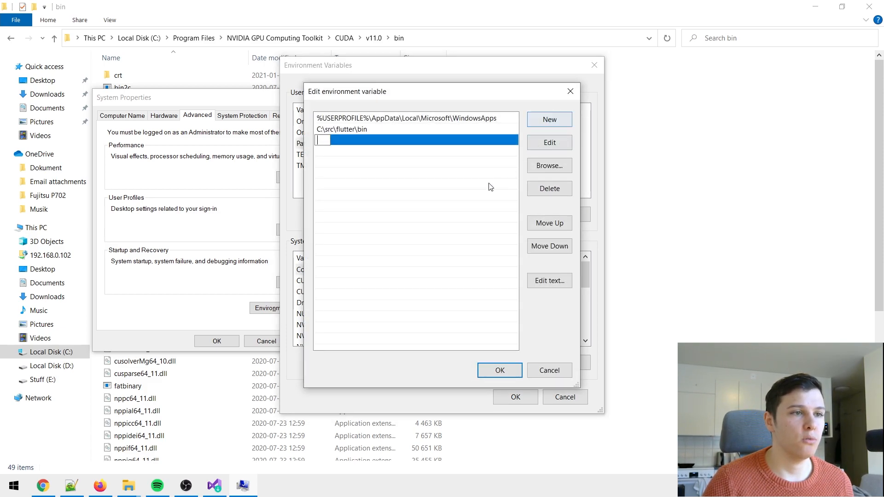
key(ctrl+v)
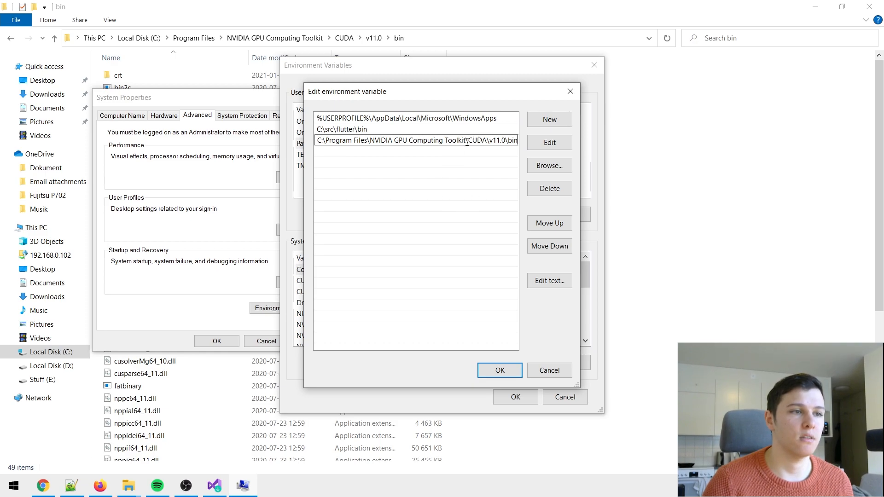
click(495, 372)
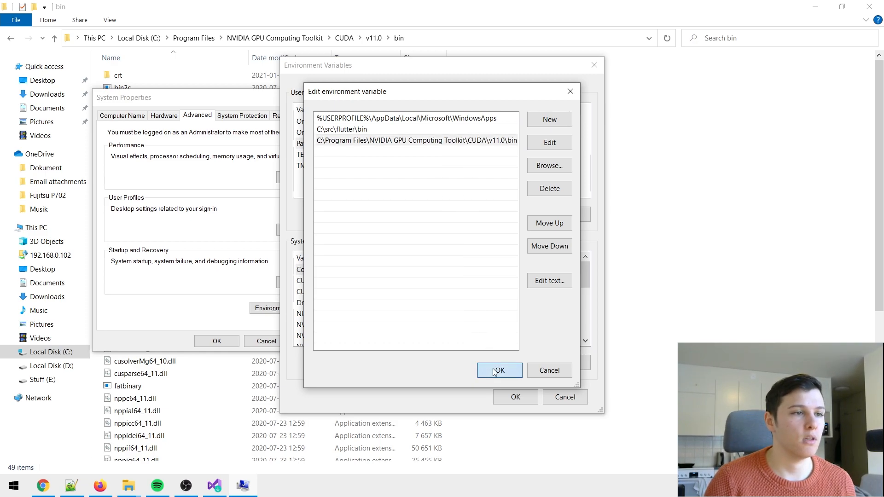
Go back to the v11.0 folder in File Explorer, open libnvvp and copy its full folder path
click(704, 157)
key(alt+Left)
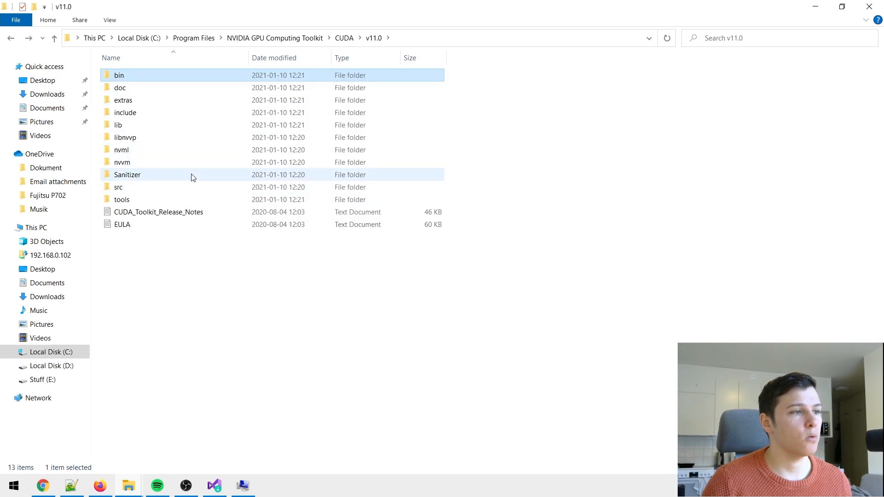
double_click(138, 140)
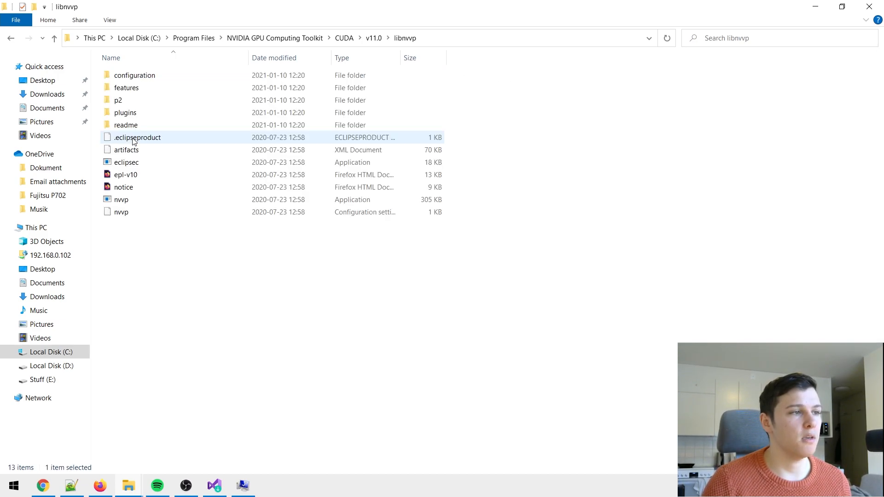
click(486, 42)
key(ctrl+c)
Add the copied libnvvp path as another user Path entry and confirm the environment variable changes
click(252, 484)
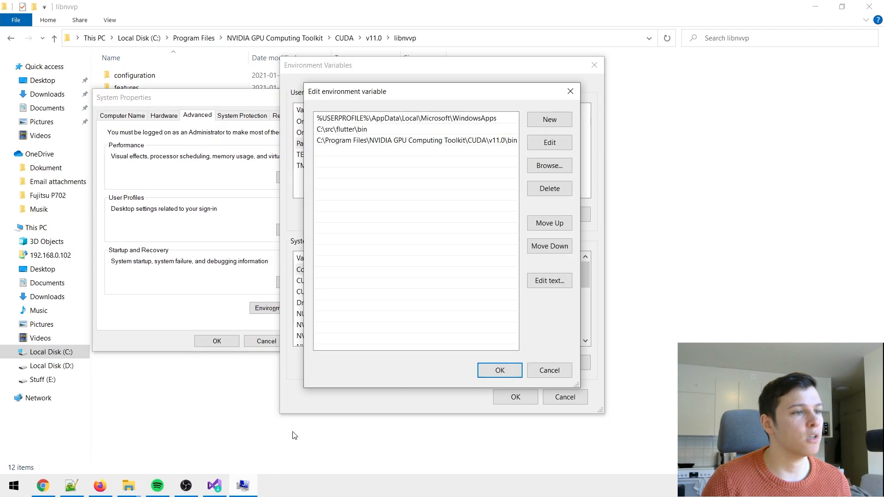
click(554, 120)
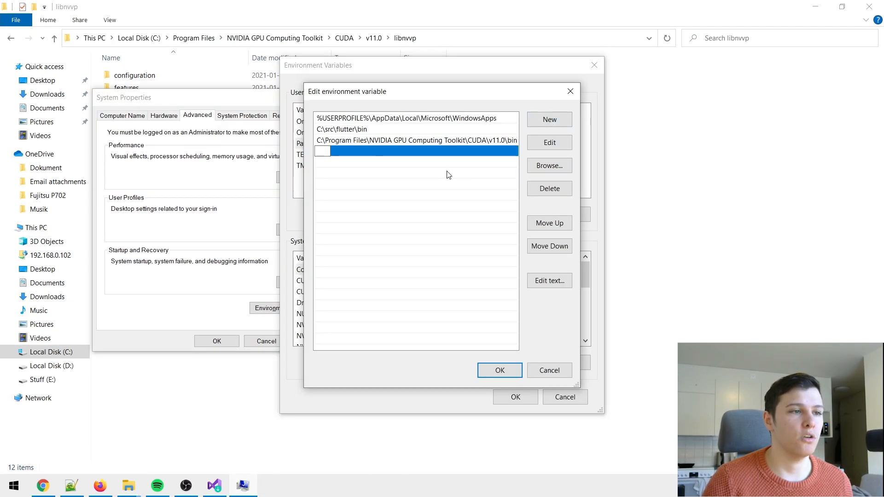
key(ctrl+v)
key(Return)
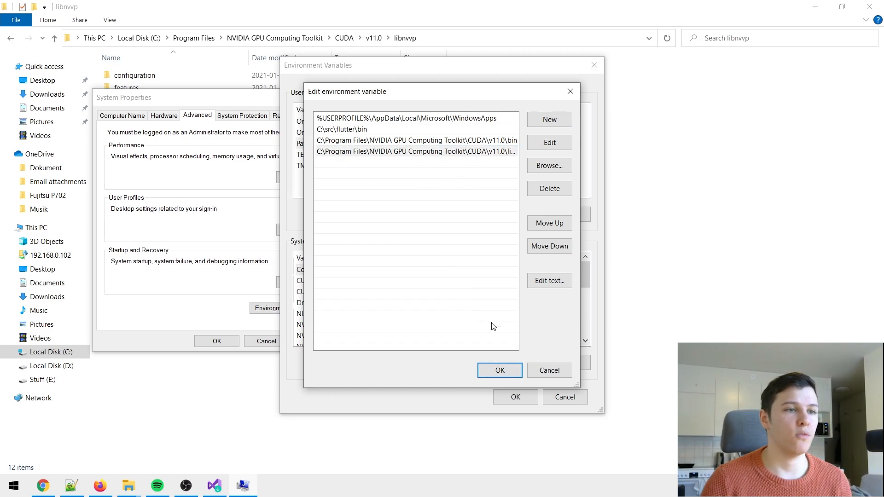
click(488, 369)
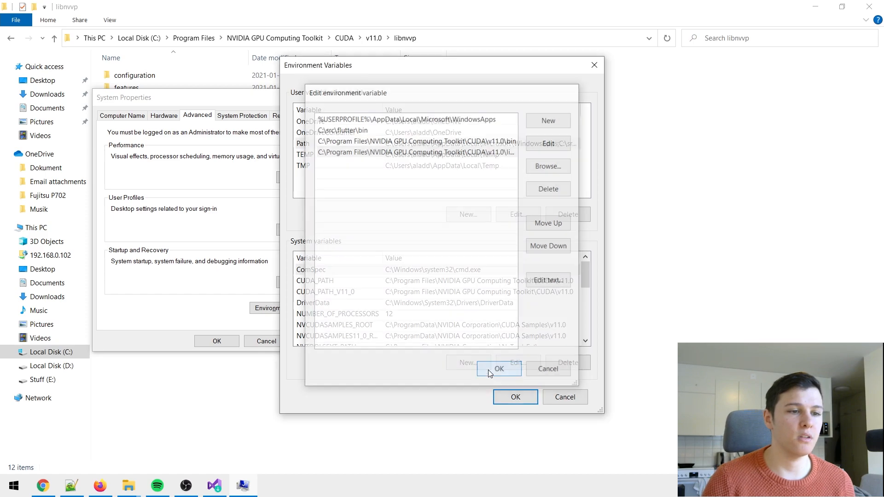
click(514, 395)
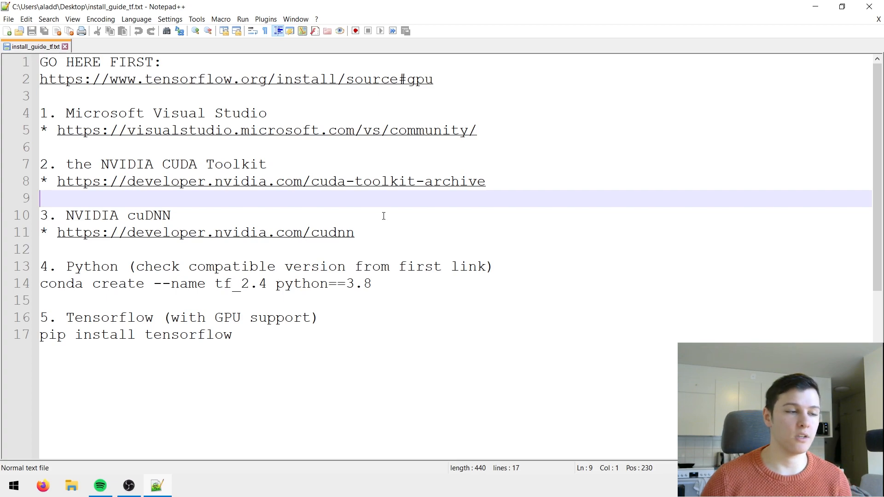
Open Anaconda Prompt (Miniconda3) through Windows search and position its window above the Python instructions in the install guide
key(super)
text(anac)
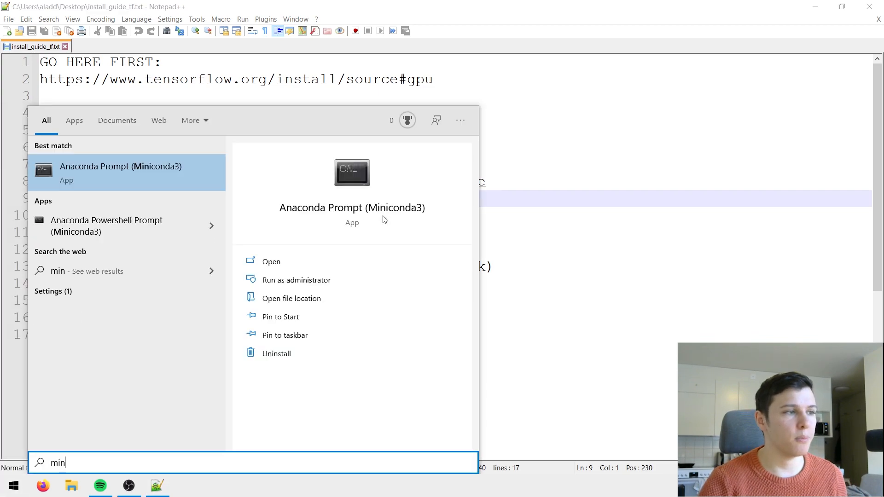
key(Return)
drag(269, 32, 630, 61)
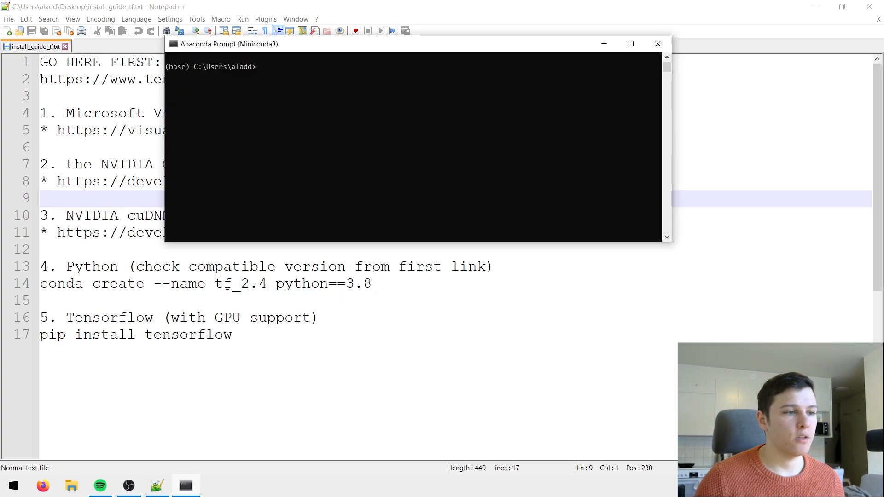
Create a conda environment named tf2.4 with Python 3.8 by running conda create --name tf2.4 python==3.8
text(conda cr)
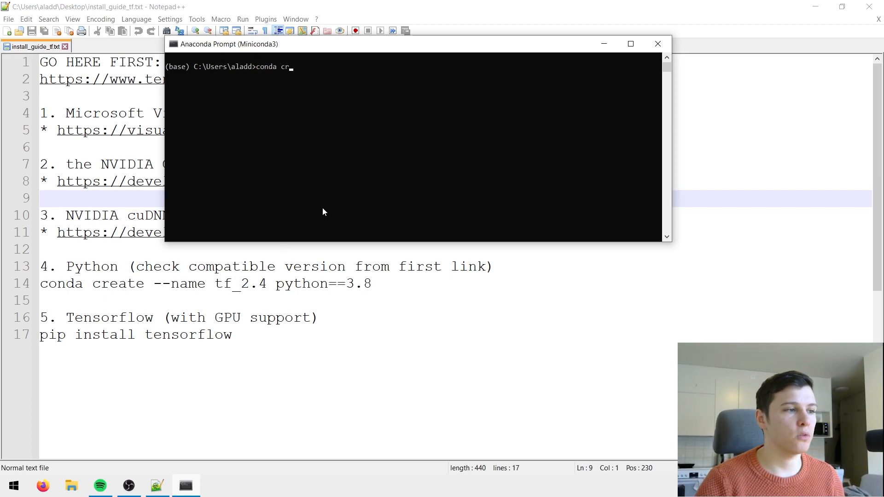
text(eate --name)
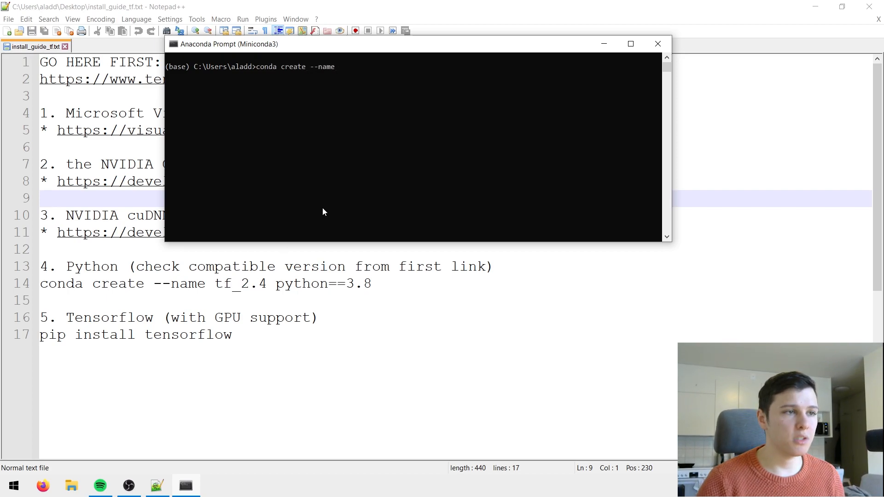
text( tf)
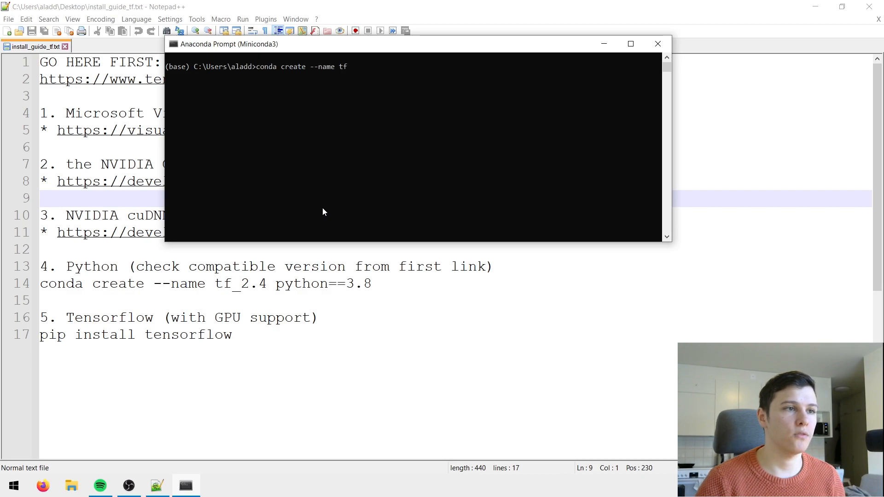
text(2.4 python==3.8)
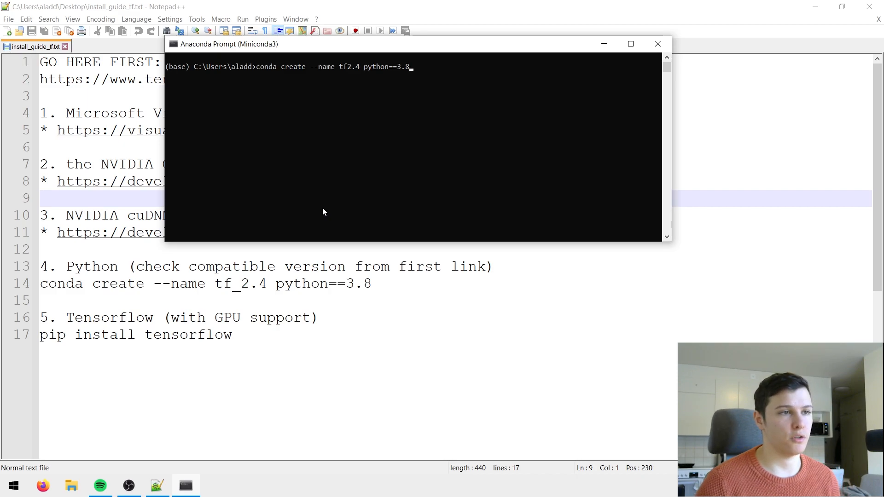
key(Return)
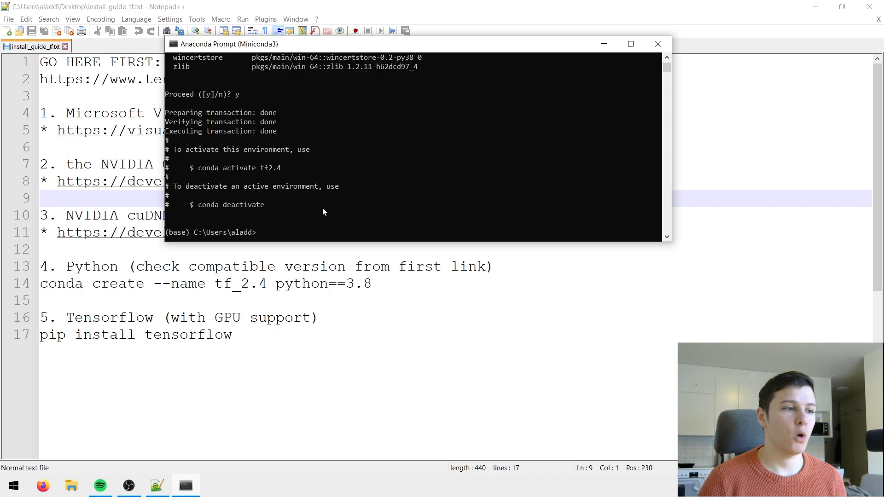
Activate the tf2.4 conda environment and enter pip install tensorflow to install TensorFlow in it
text(conda a)
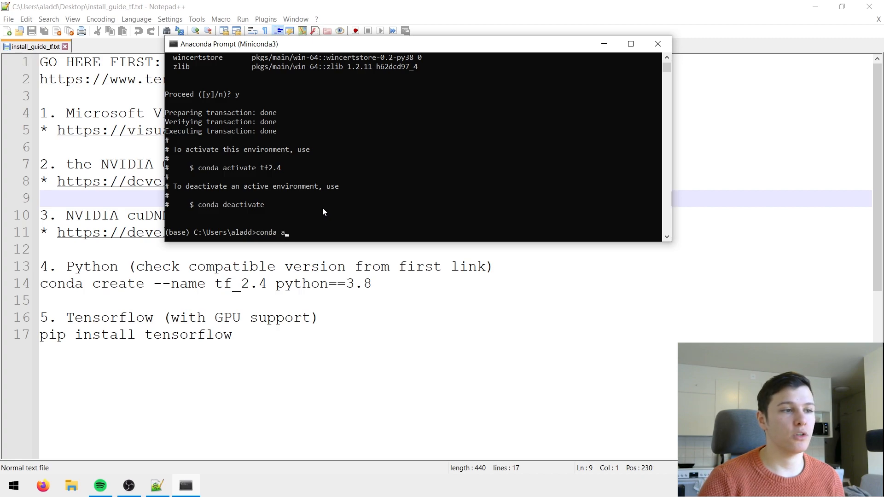
text(ctivate tf2.4)
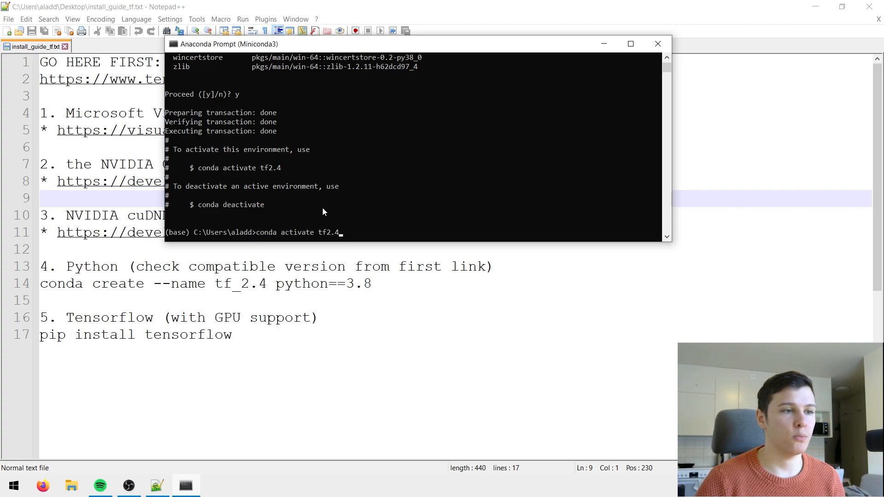
key(Return)
text(pip install)
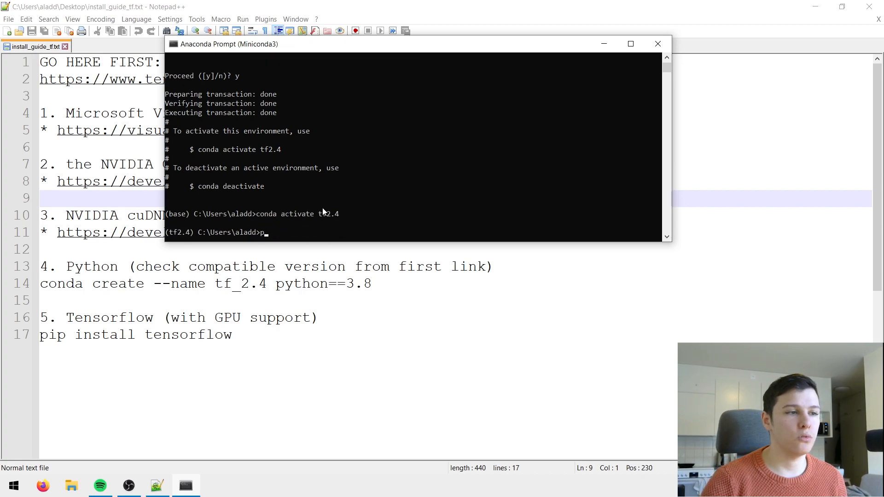
text( tensorflow)
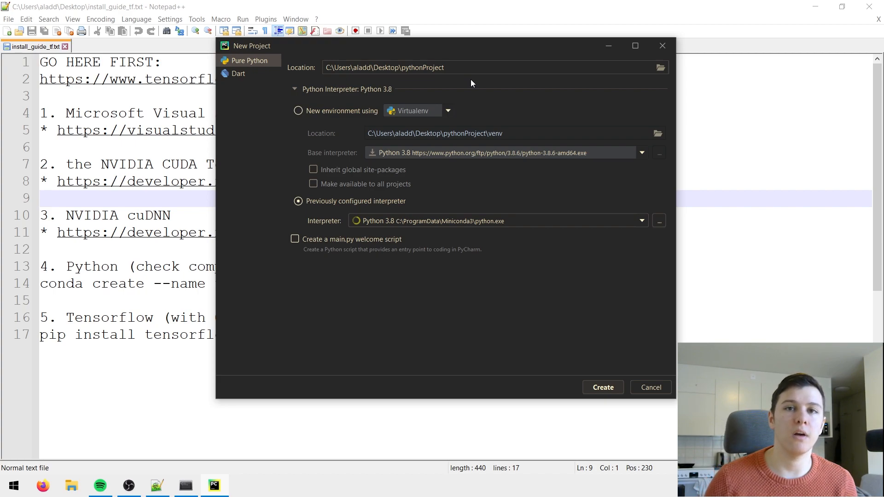
Create a PyCharm project named mytest_project on the desktop, using the previously configured Python 3.8 (tf2.4) interpreter
drag(444, 68, 401, 68)
text(mytest)
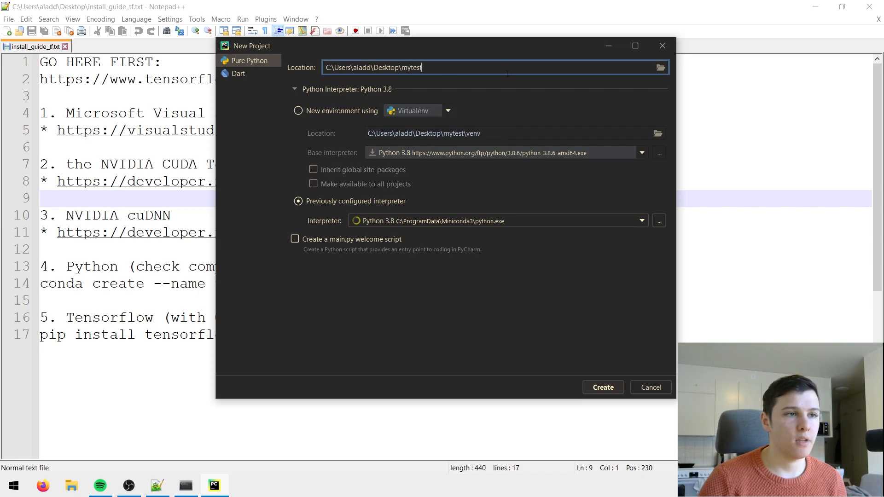
text(_project)
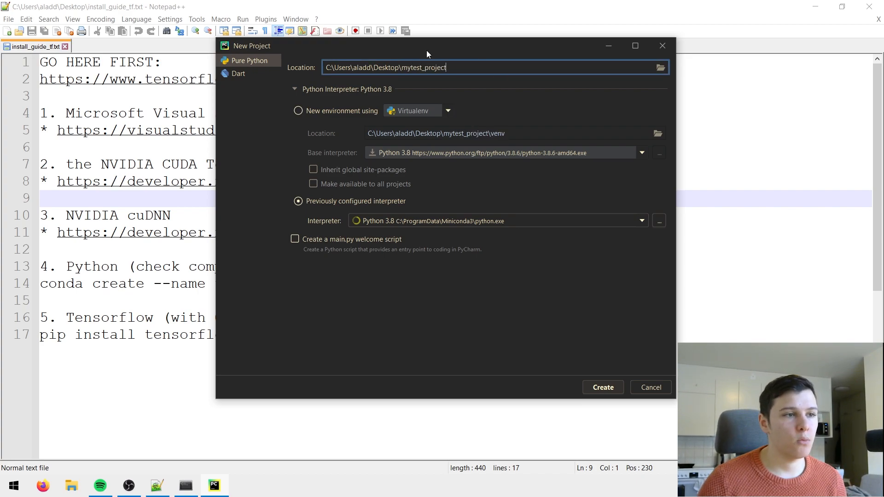
click(324, 114)
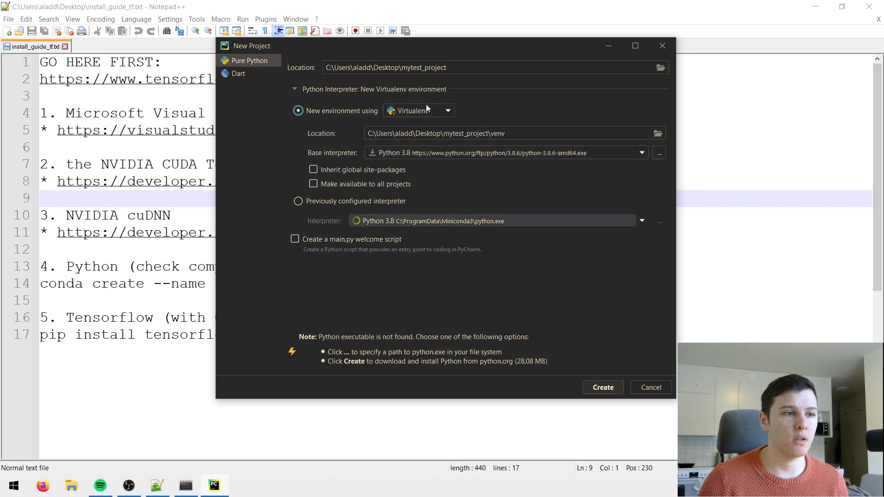
click(330, 202)
click(409, 224)
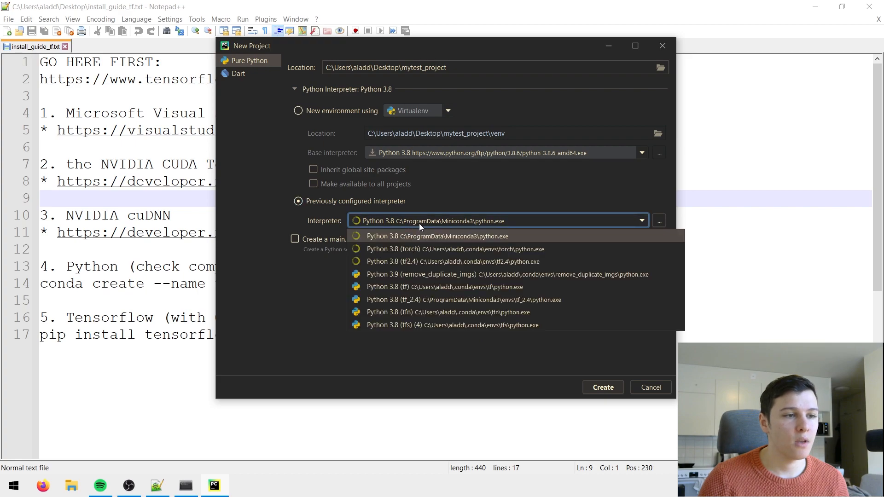
click(436, 262)
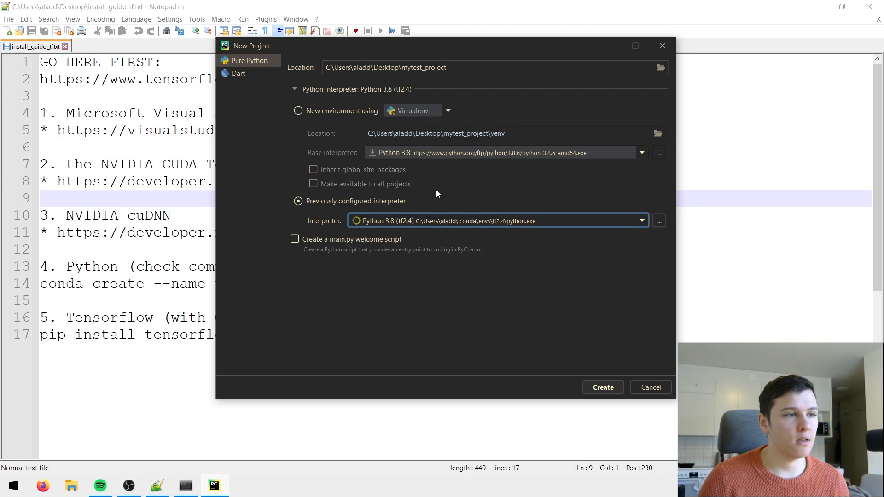
click(604, 387)
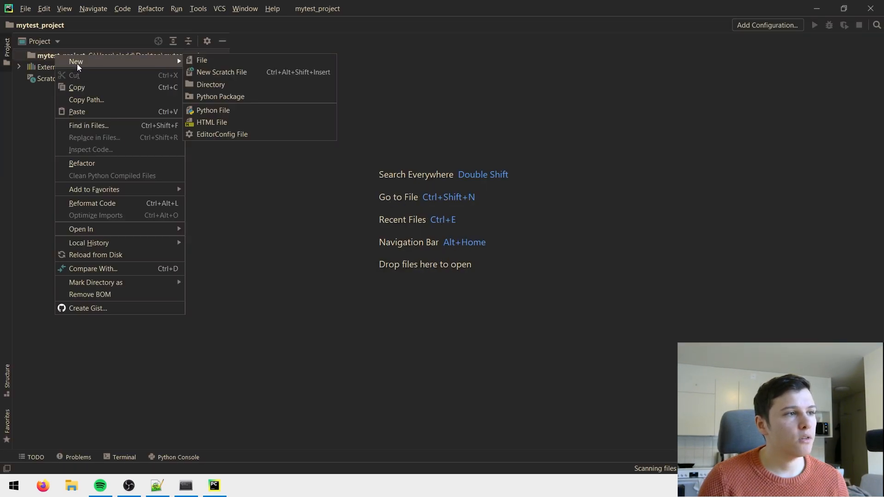
Add a new Python file named train to mytest_project
click(258, 110)
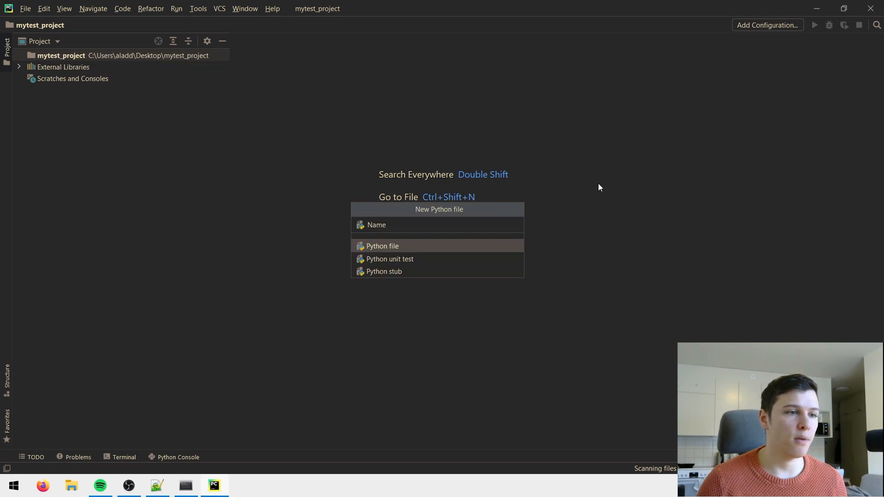
text(main)
key(Return)
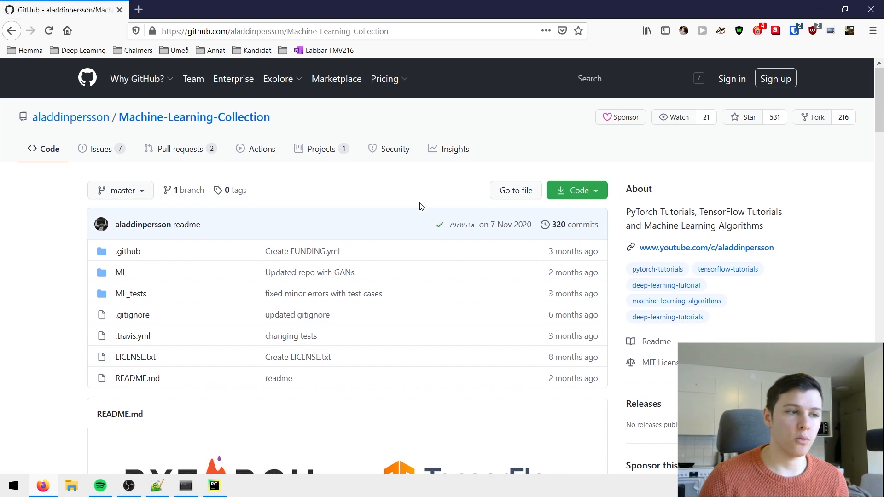
Open Tutorial 4 - Convolutional Neural Network from the TensorFlow beginner course list in the Machine-Learning-Collection repository
scroll(419, 207, down, 20)
scroll(355, 255, down, 16)
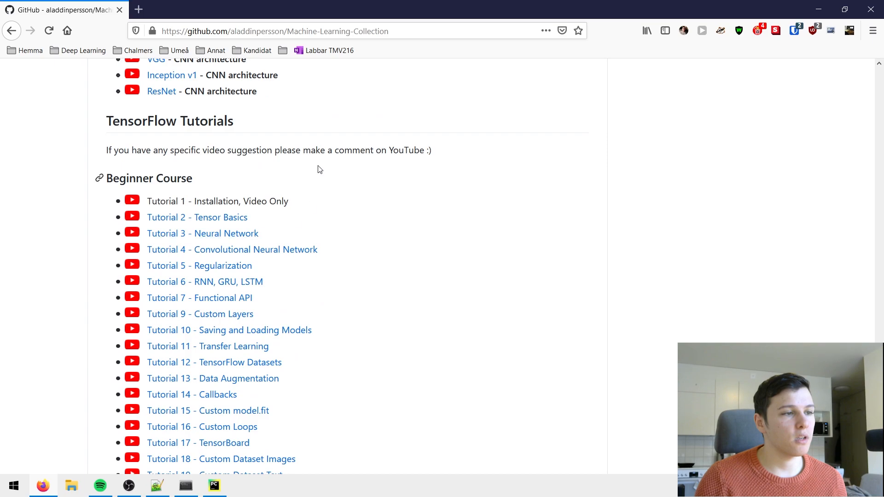
click(251, 252)
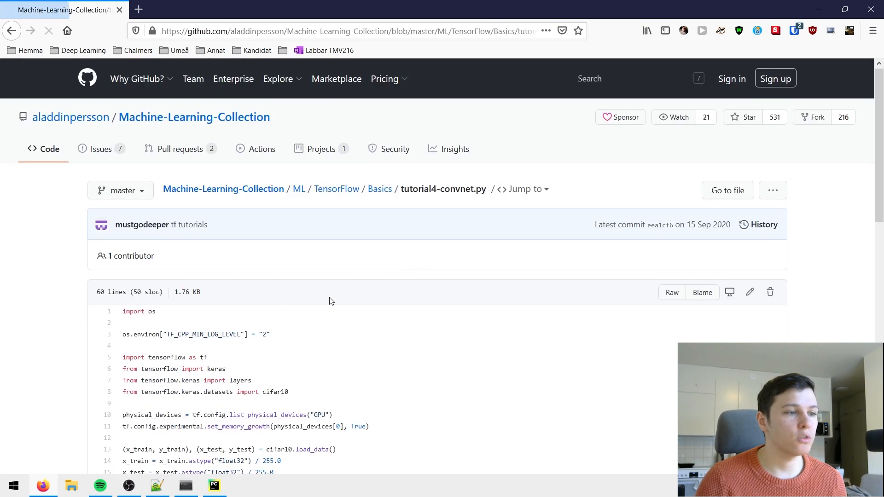
Select all 60 lines of code in tutorial4-convnet.py and copy them
scroll(331, 300, down, 4)
drag(121, 130, 312, 377)
scroll(194, 194, down, 4)
scroll(232, 232, down, 5)
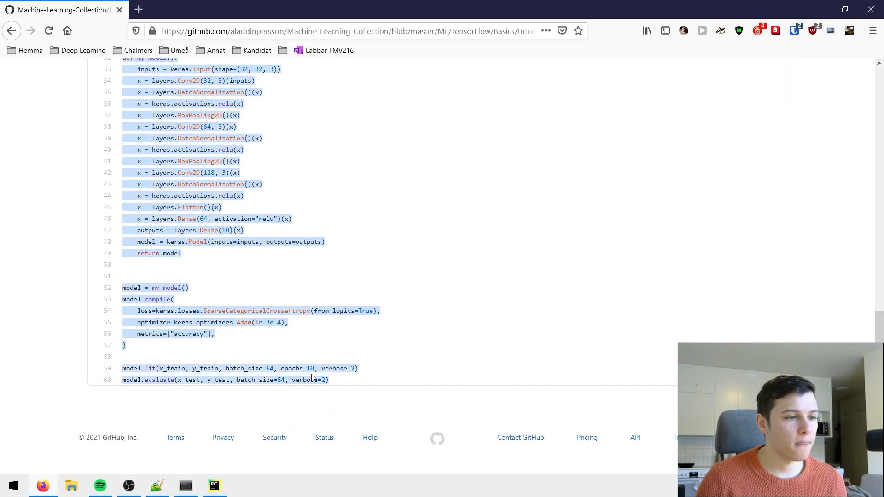
right_click(312, 378)
click(359, 255)
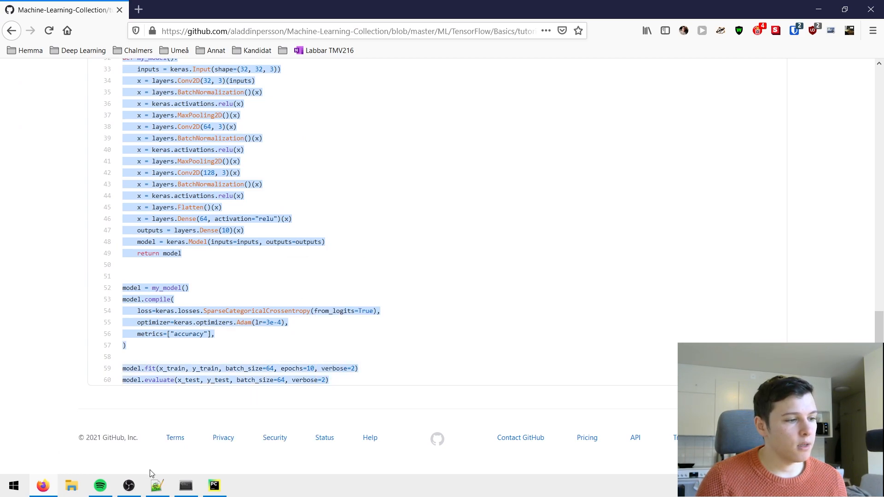
Switch to PyCharm and paste the copied convnet code into train.py
click(214, 486)
right_click(334, 133)
click(355, 157)
scroll(355, 160, up, 20)
Cut the os.environ["TF_CPP_MIN_LOG_LEVEL"] = "2" line out of train.py
drag(409, 106, 17, 115)
click(419, 109)
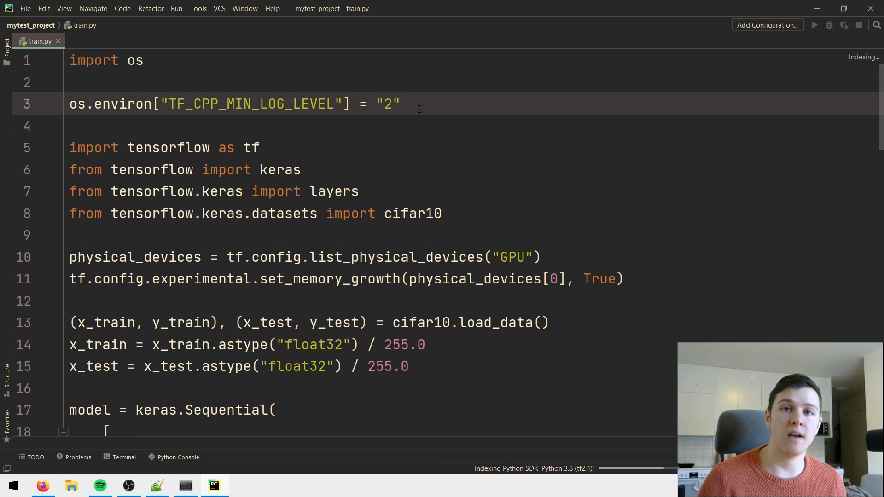
key(ctrl+x)
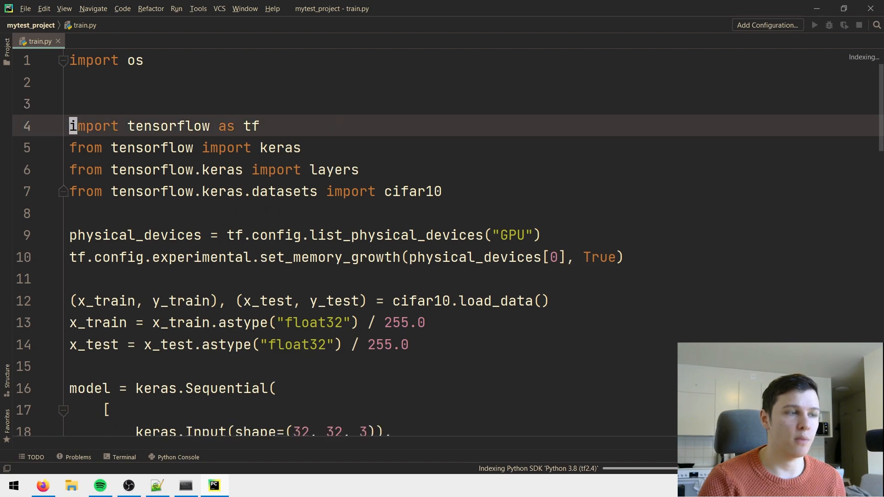
Remove the blank lines between import os and the tensorflow import in train.py
click(408, 84)
key(Delete)
key(Delete)
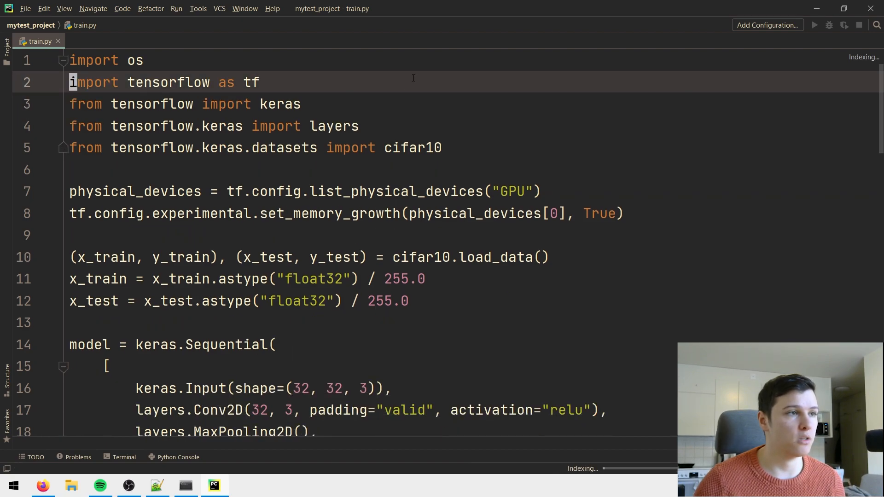
click(178, 9)
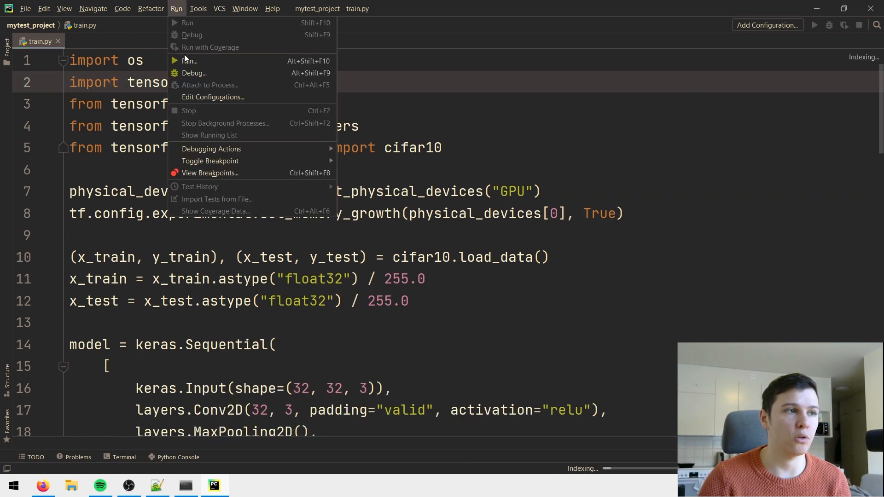
click(187, 61)
click(294, 170)
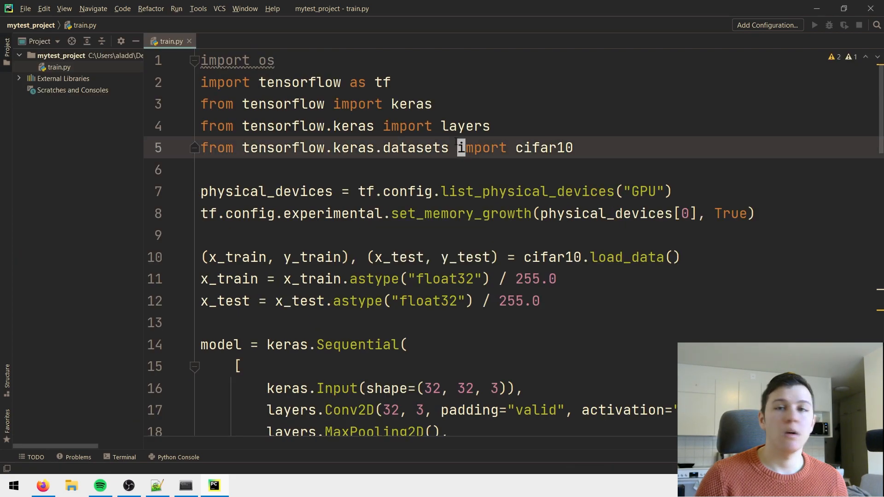
Run train.py and enlarge its output pane to fill the editor area
click(176, 9)
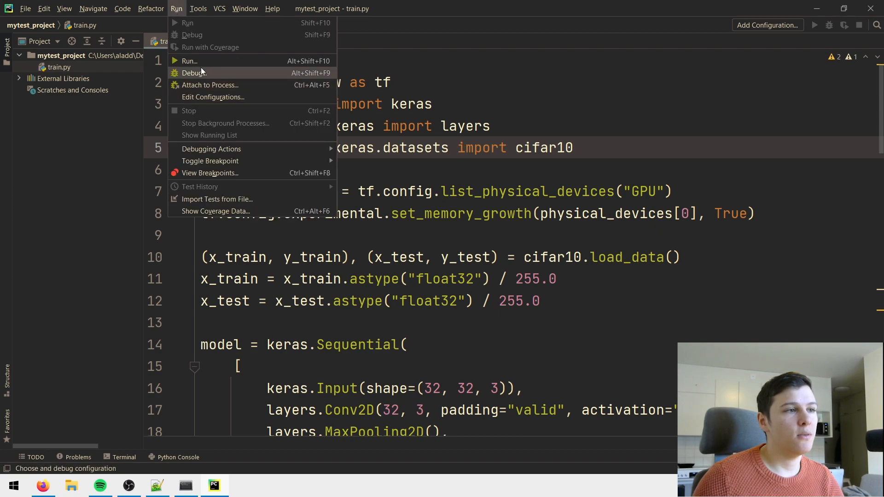
click(220, 63)
key(Escape)
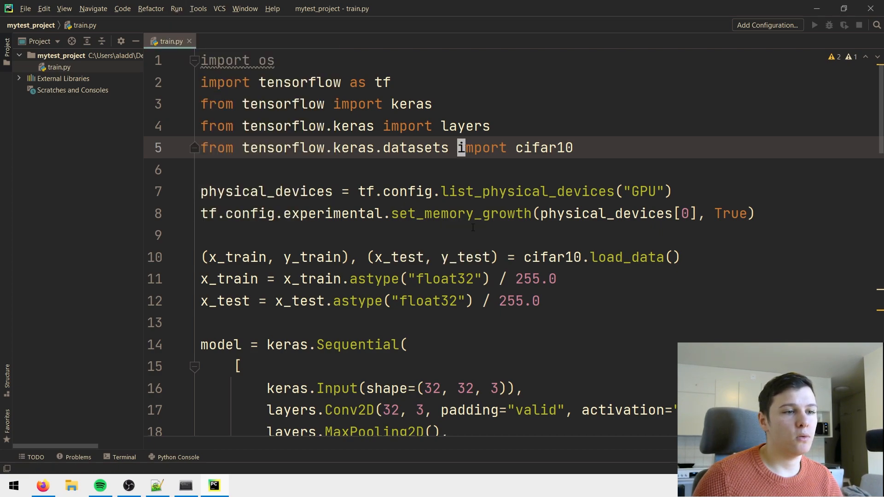
drag(411, 313, 432, 50)
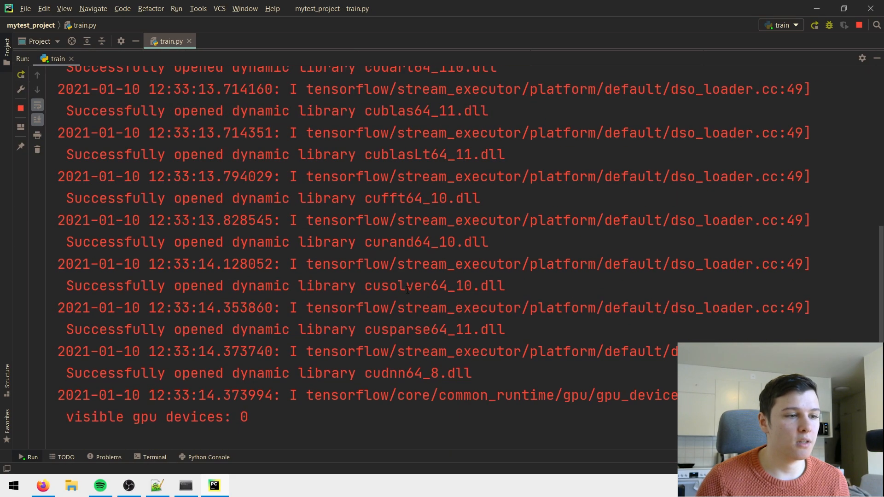
Review the run output from its beginning, checking GPU detection, CUDA and cuDNN library loading, and the start of training
scroll(438, 292, up, 10)
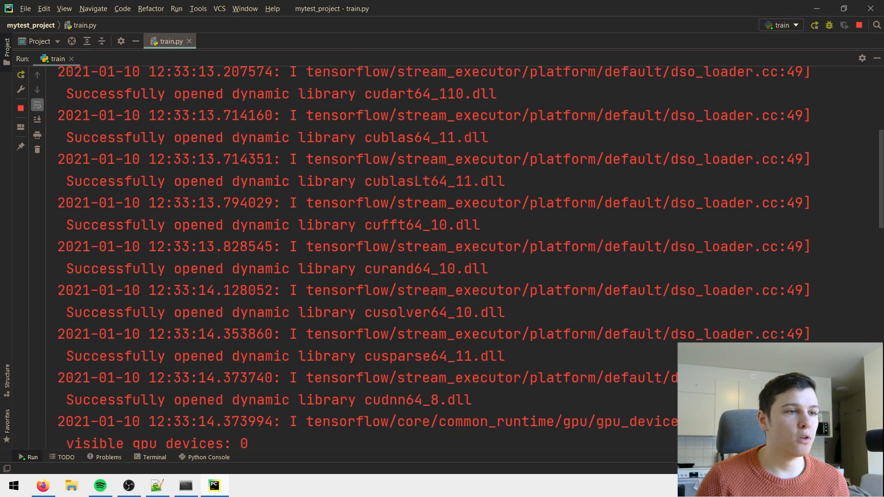
scroll(441, 288, up, 3)
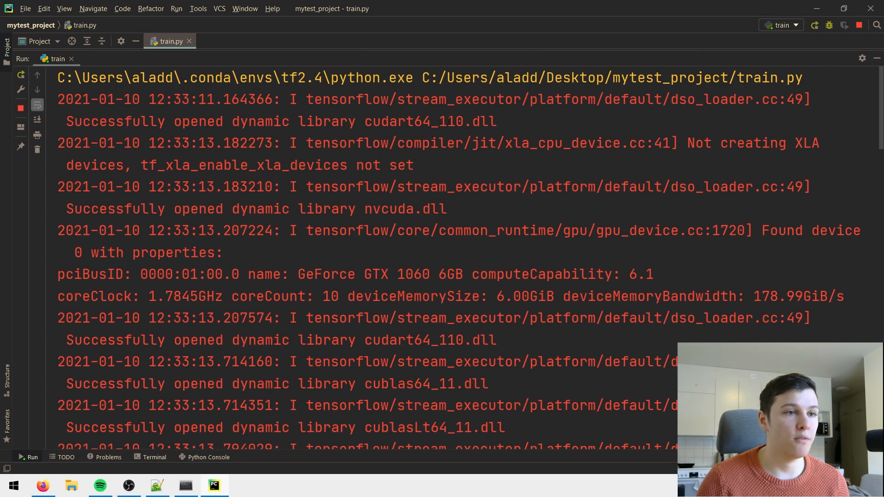
scroll(495, 121, down, 4)
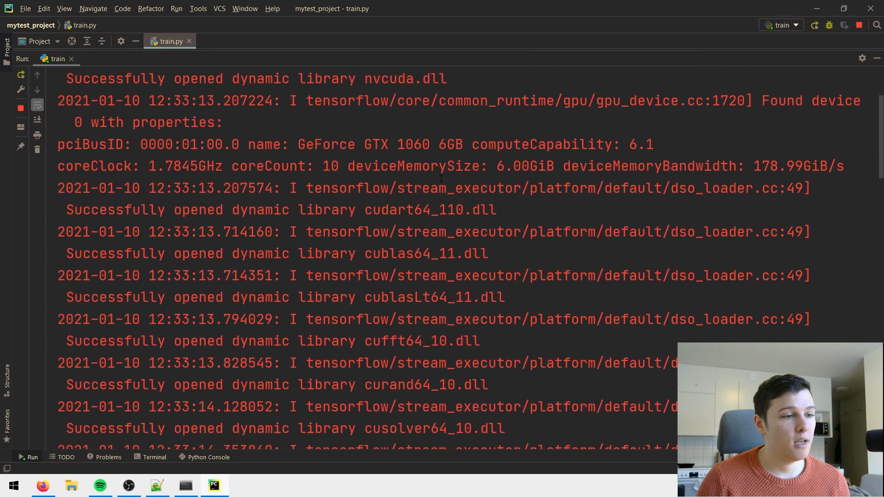
scroll(183, 226, down, 8)
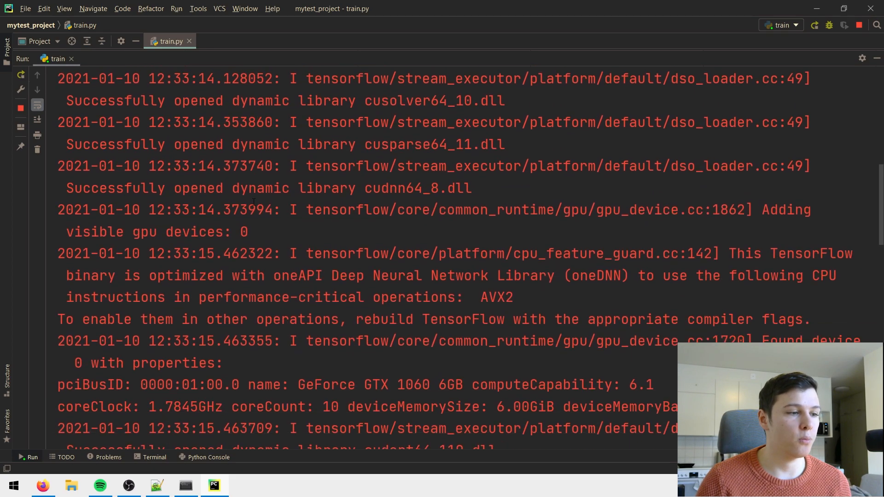
scroll(252, 203, down, 8)
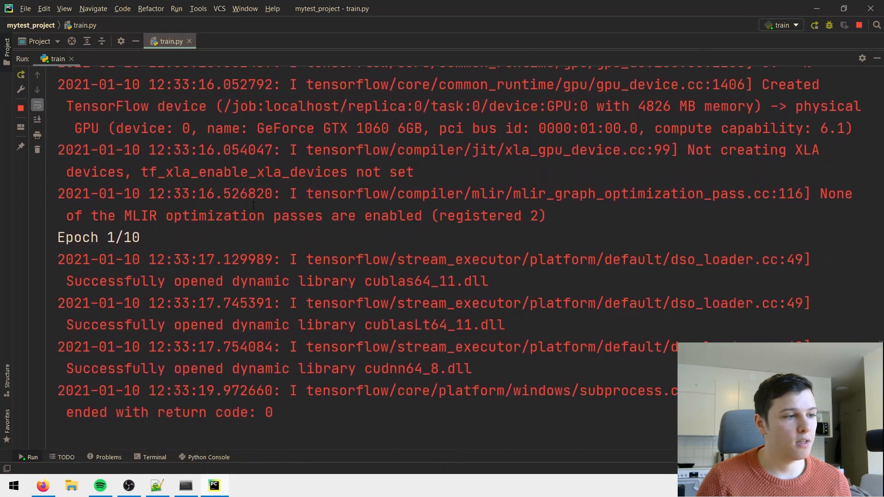